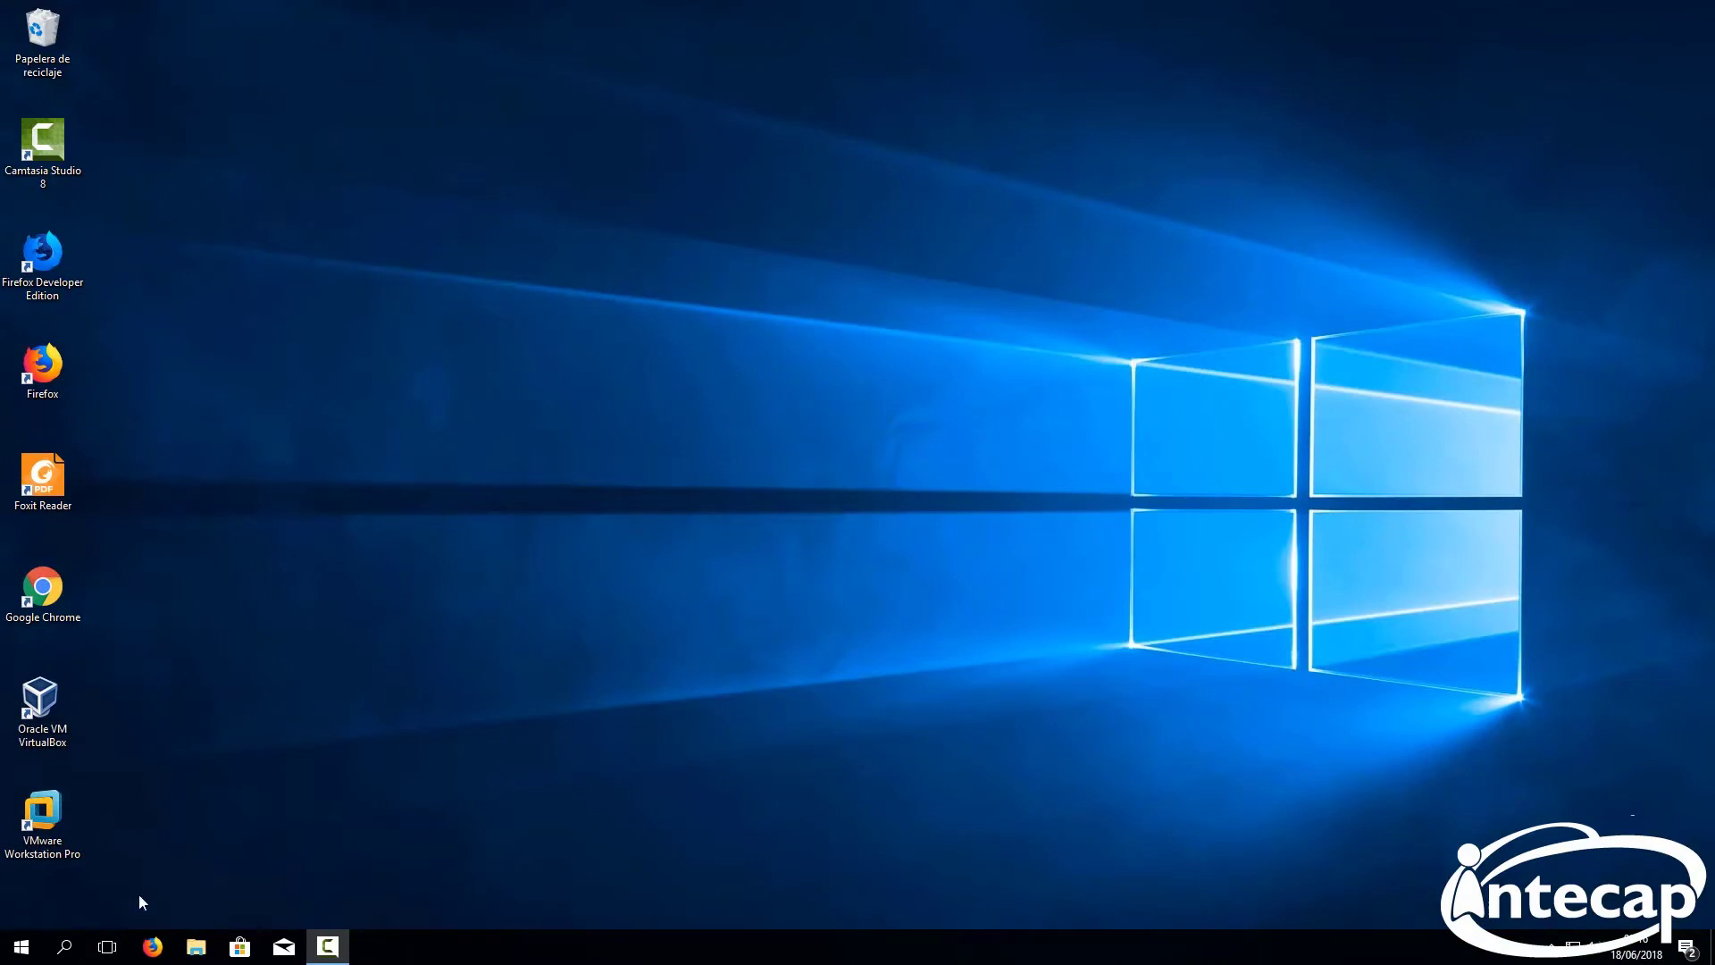
# Launch Adobe Photoshop CS6 from the Windows 10 Start menu's recently added apps
pyautogui.click(21, 947)
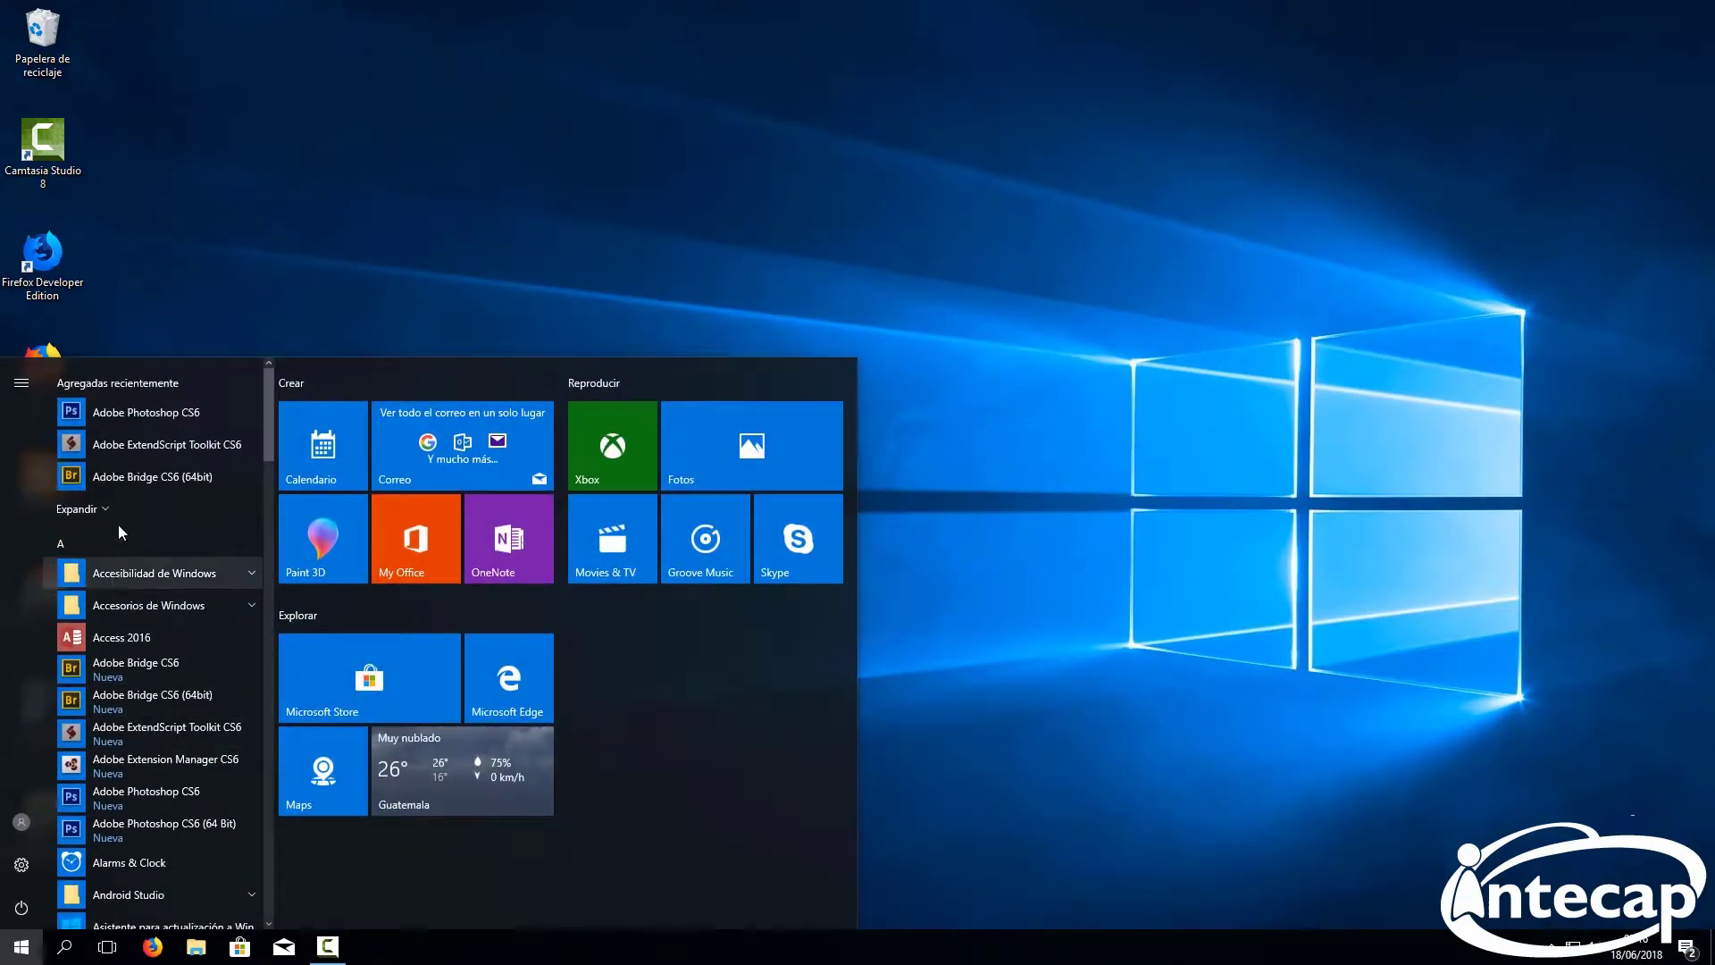
pyautogui.click(157, 415)
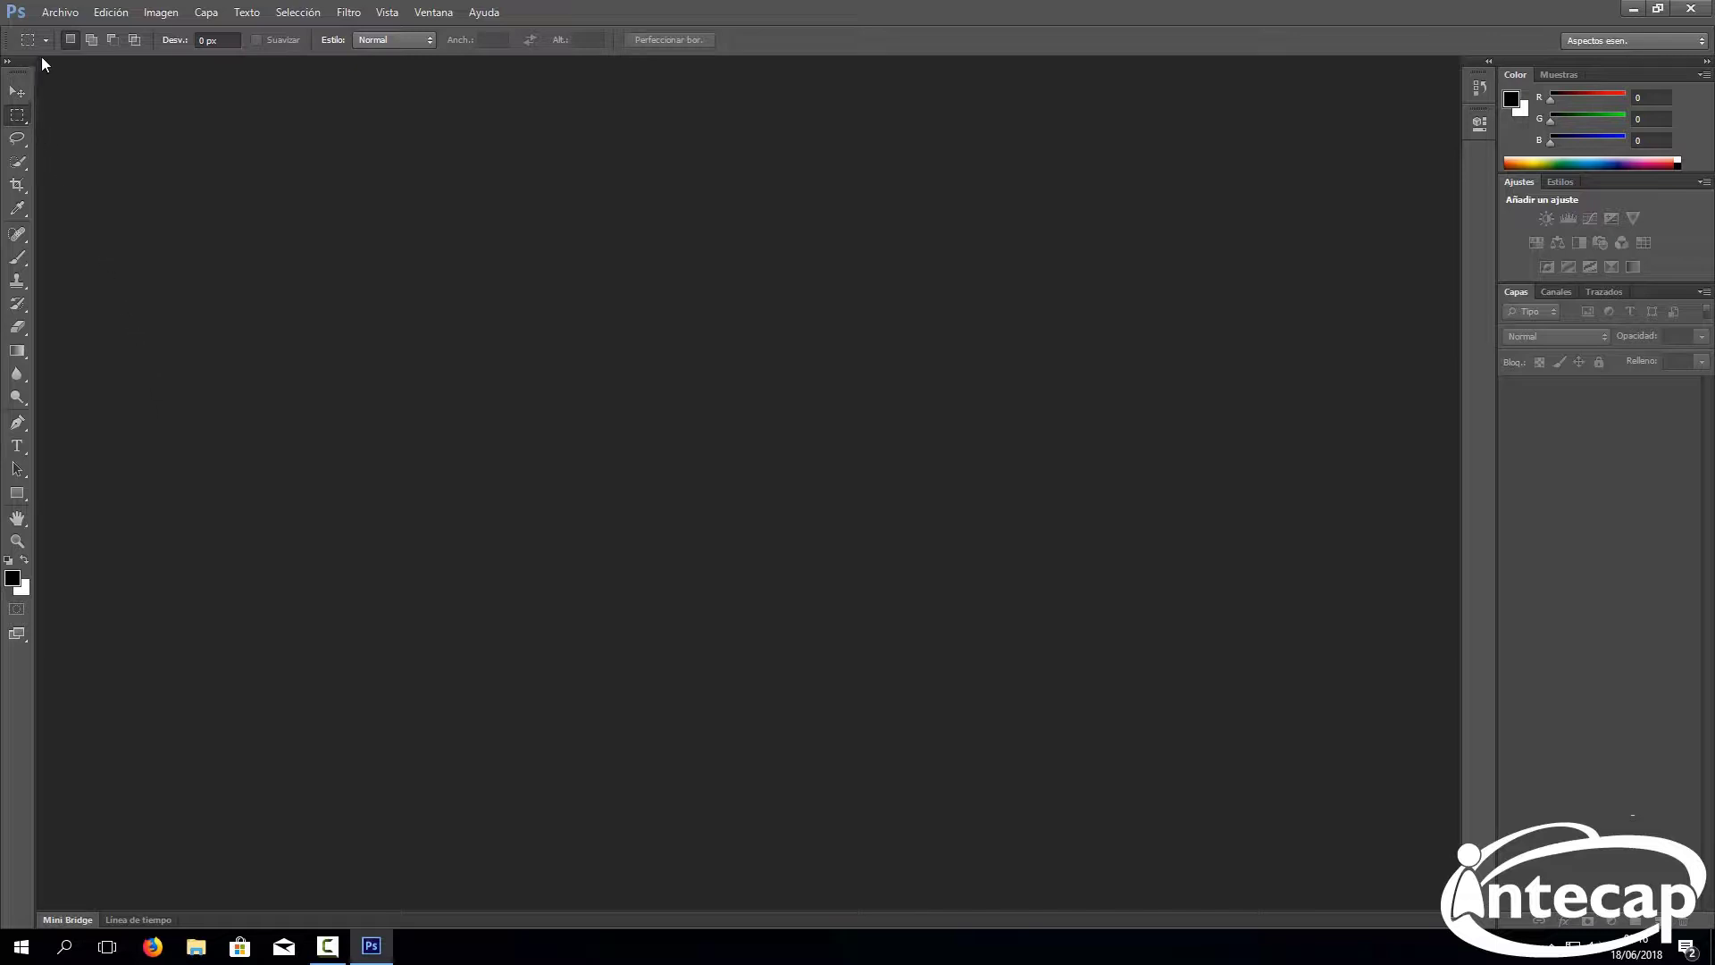
# Open twitter.png via Archivo > Abrir and accept the colour profile warning
pyautogui.click(53, 13)
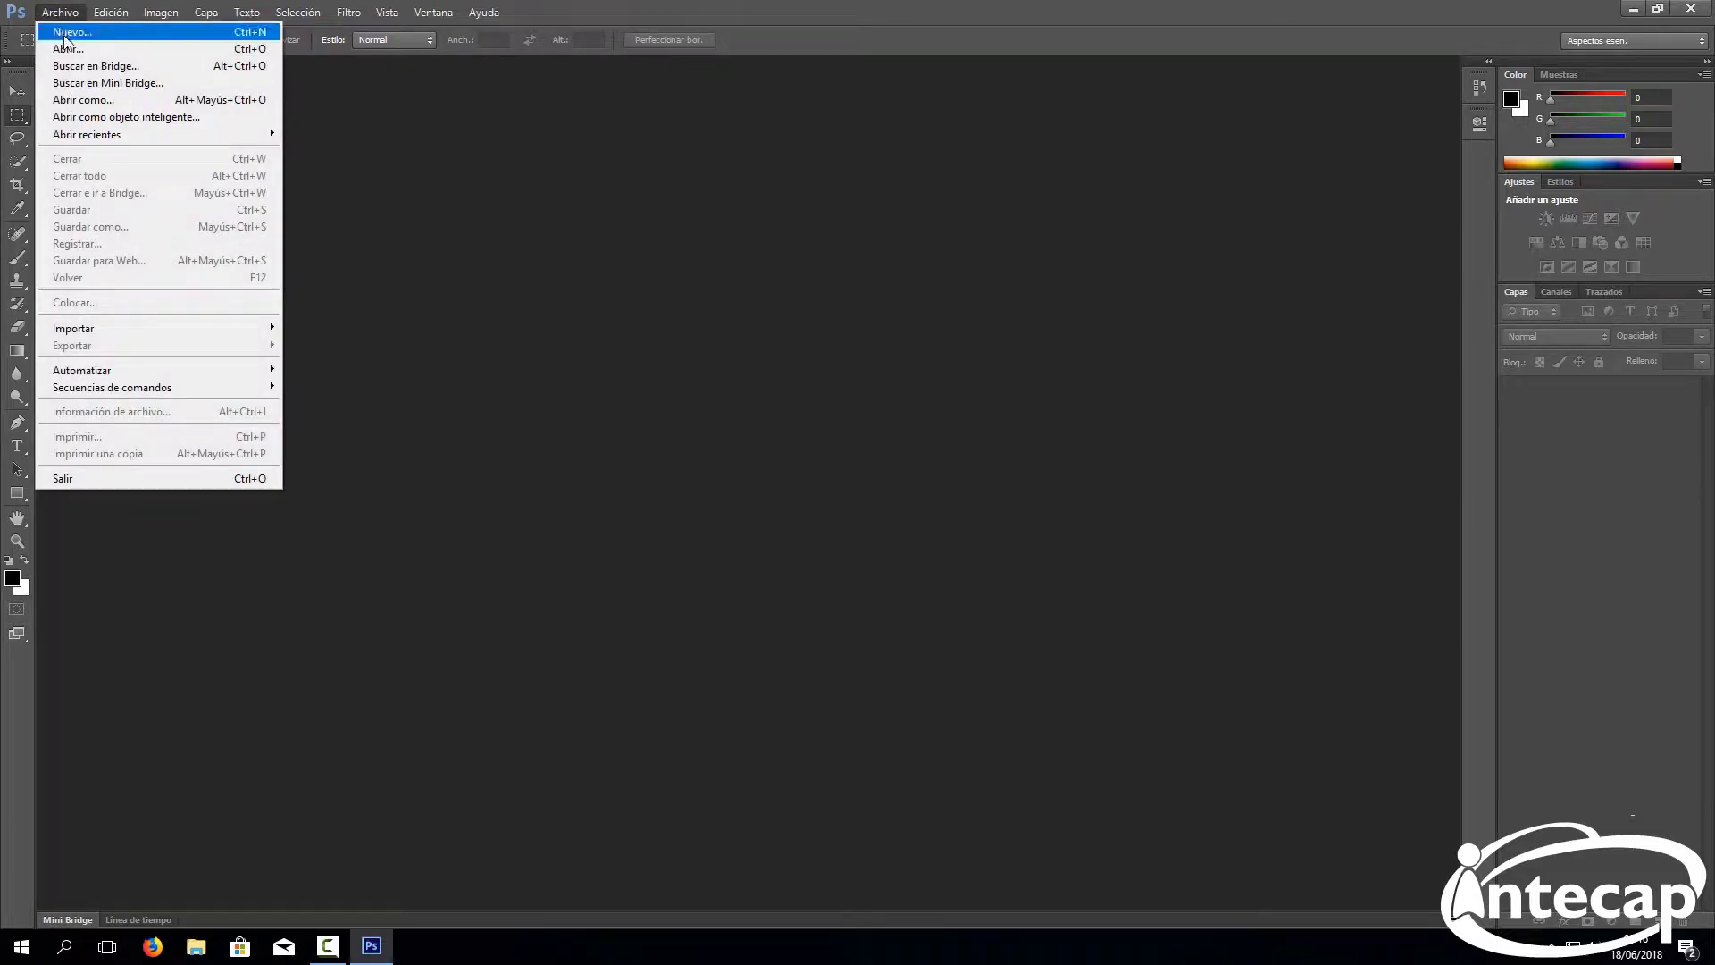
pyautogui.click(67, 49)
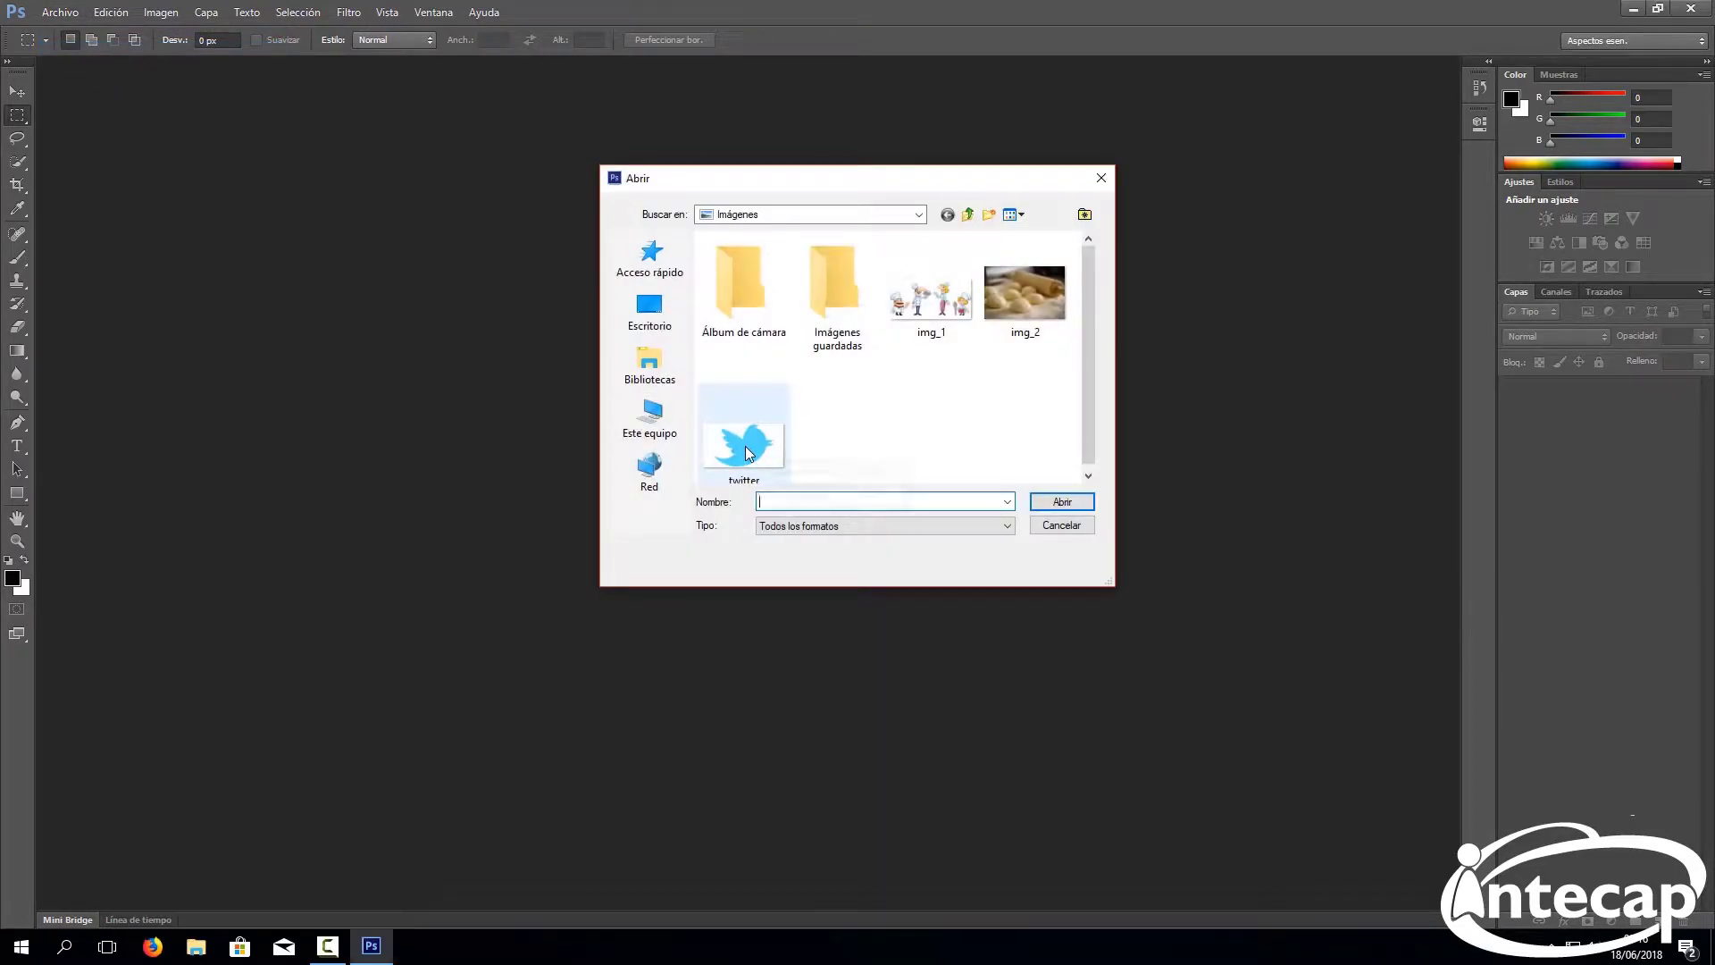
pyautogui.moveTo(745, 446)
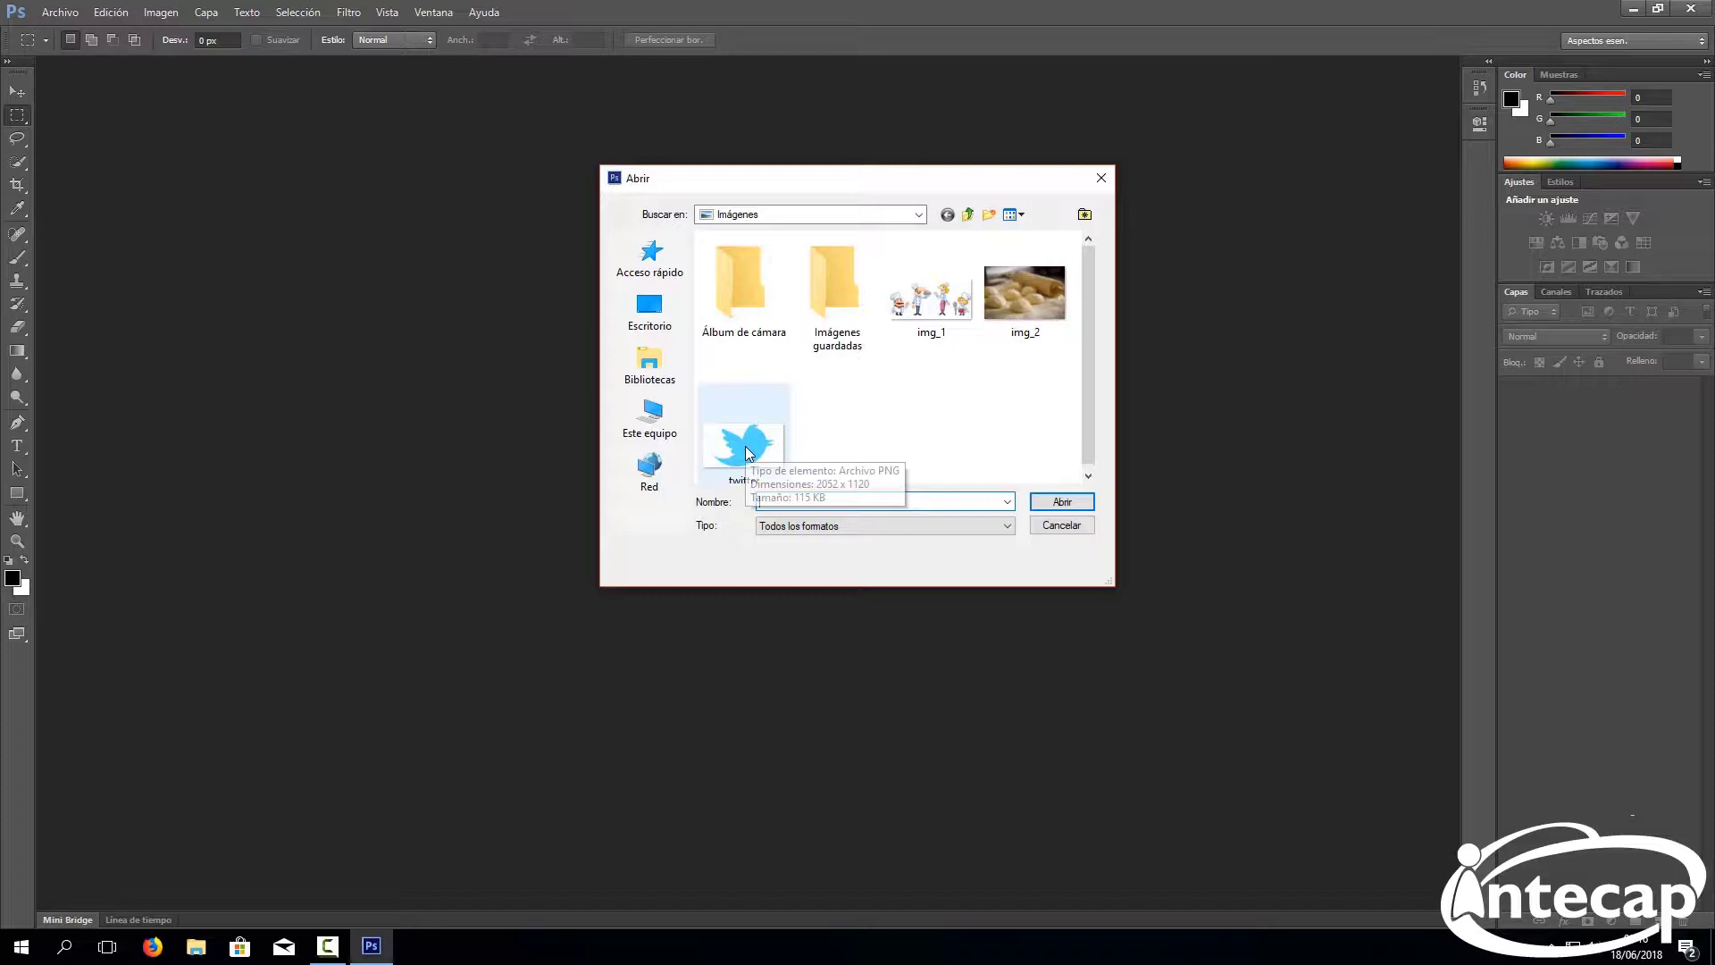
pyautogui.click(745, 446)
pyautogui.click(1062, 503)
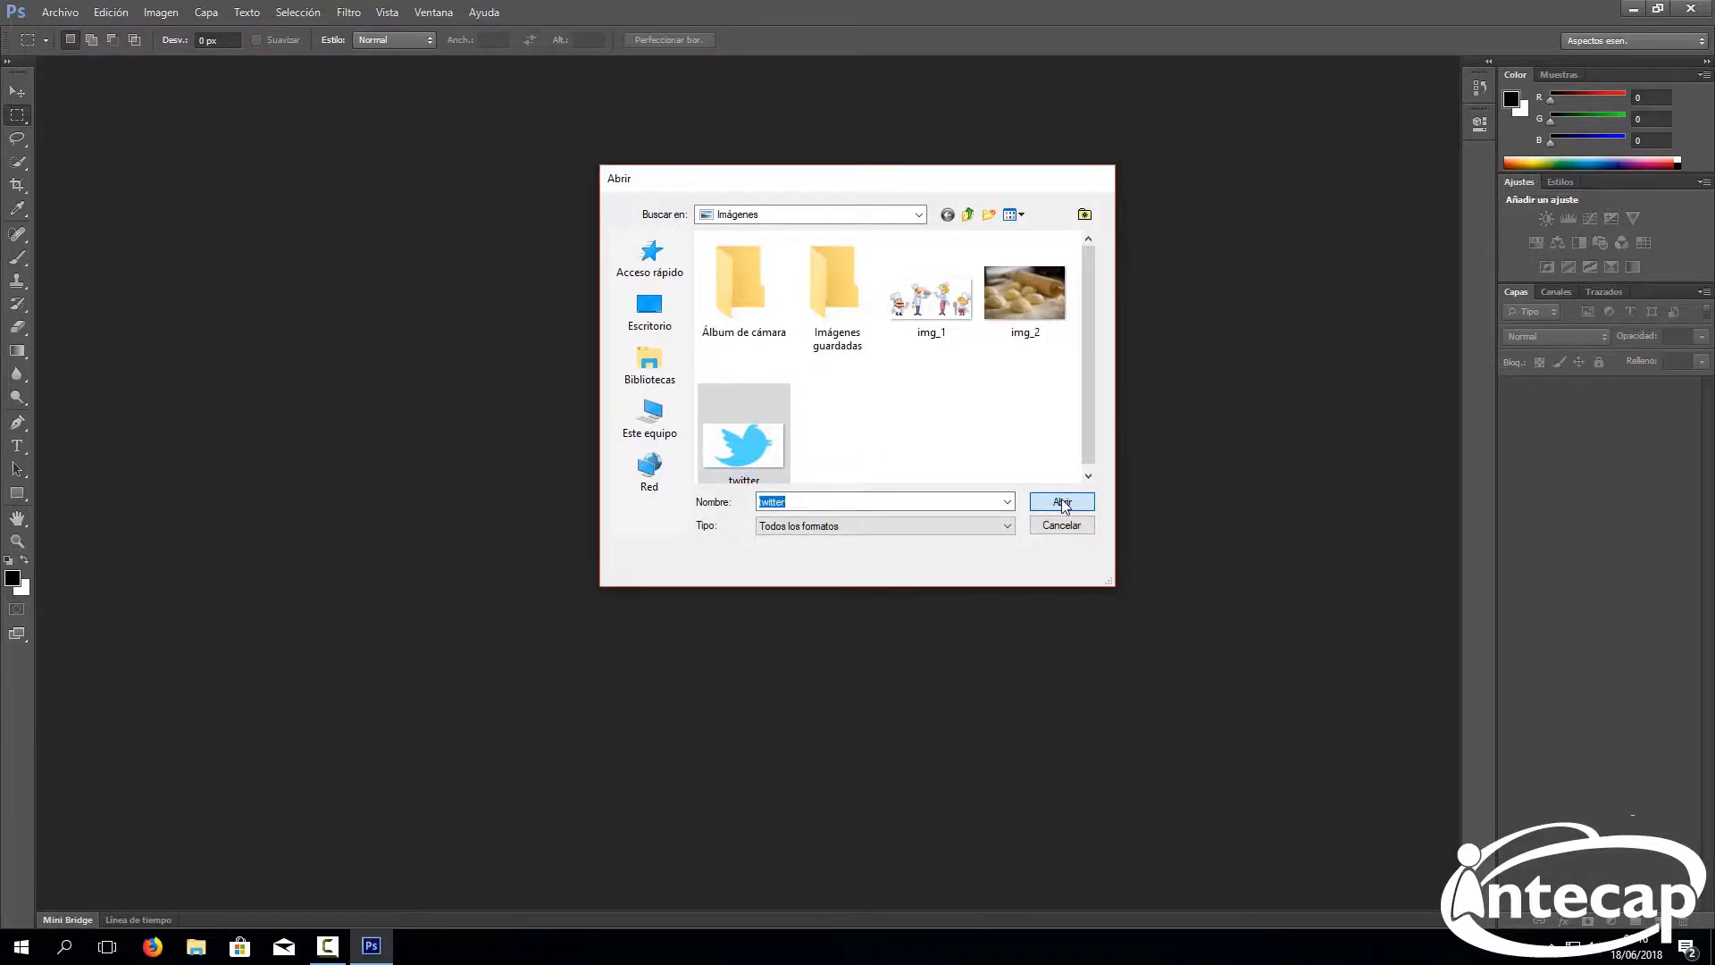
pyautogui.click(918, 452)
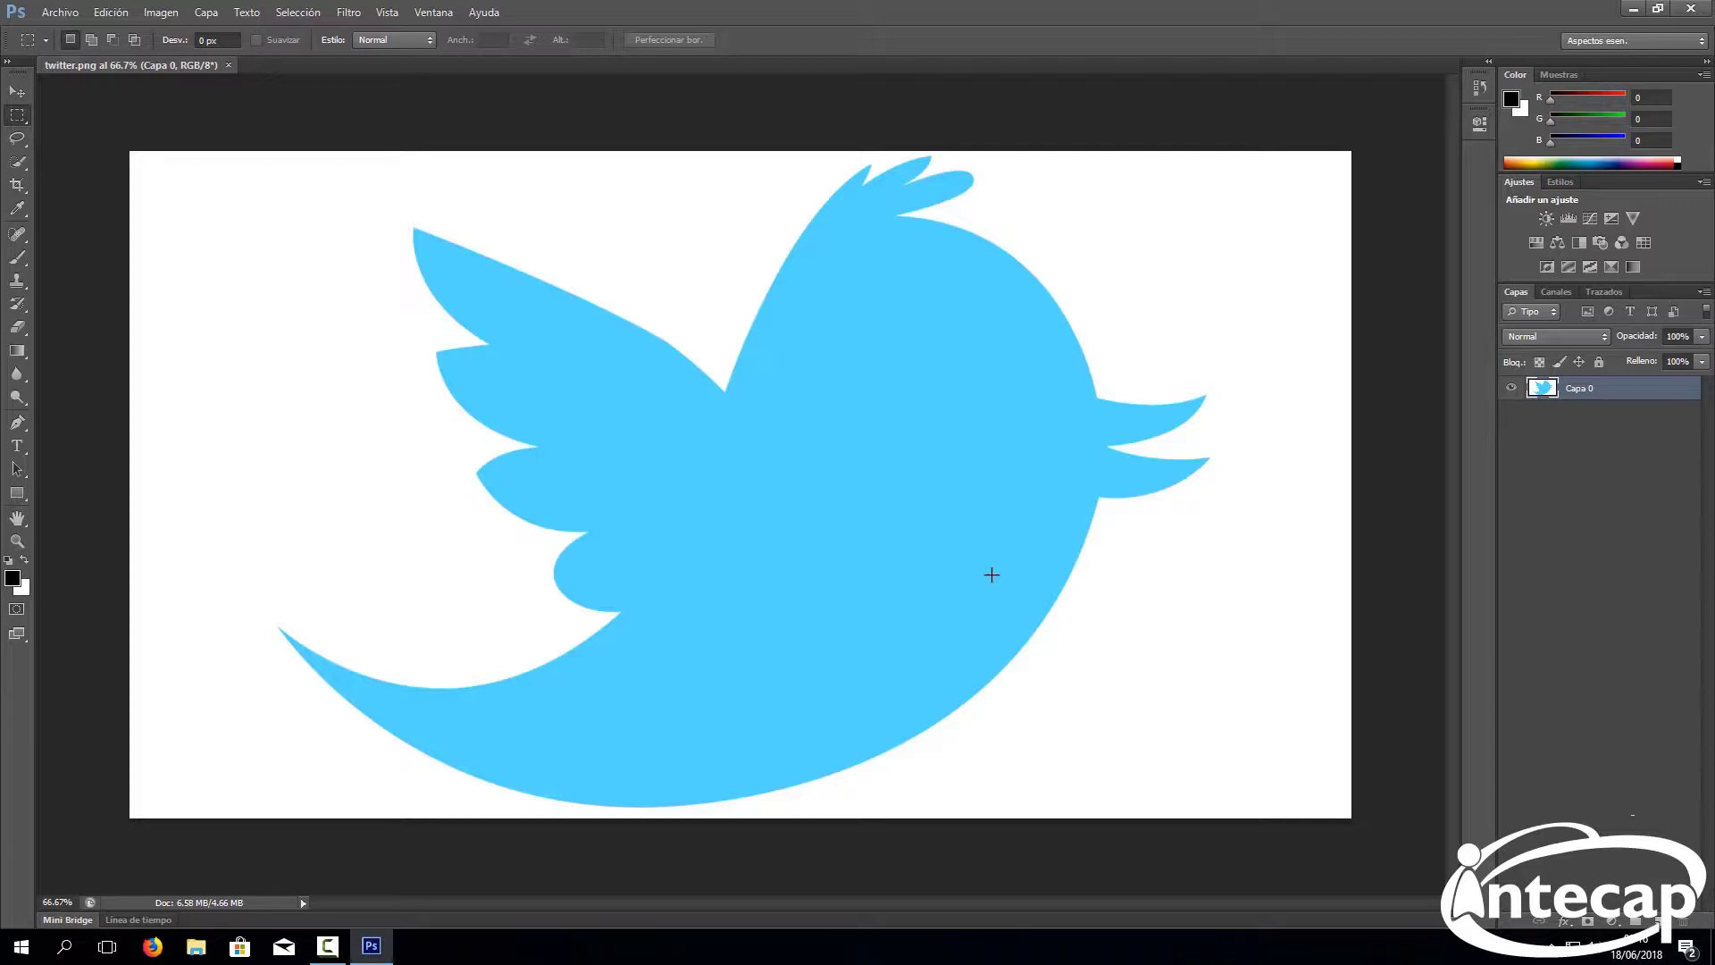
# With the Pen tool in Path mode, zoom in and place the first anchor at the tail tip
pyautogui.click(18, 423)
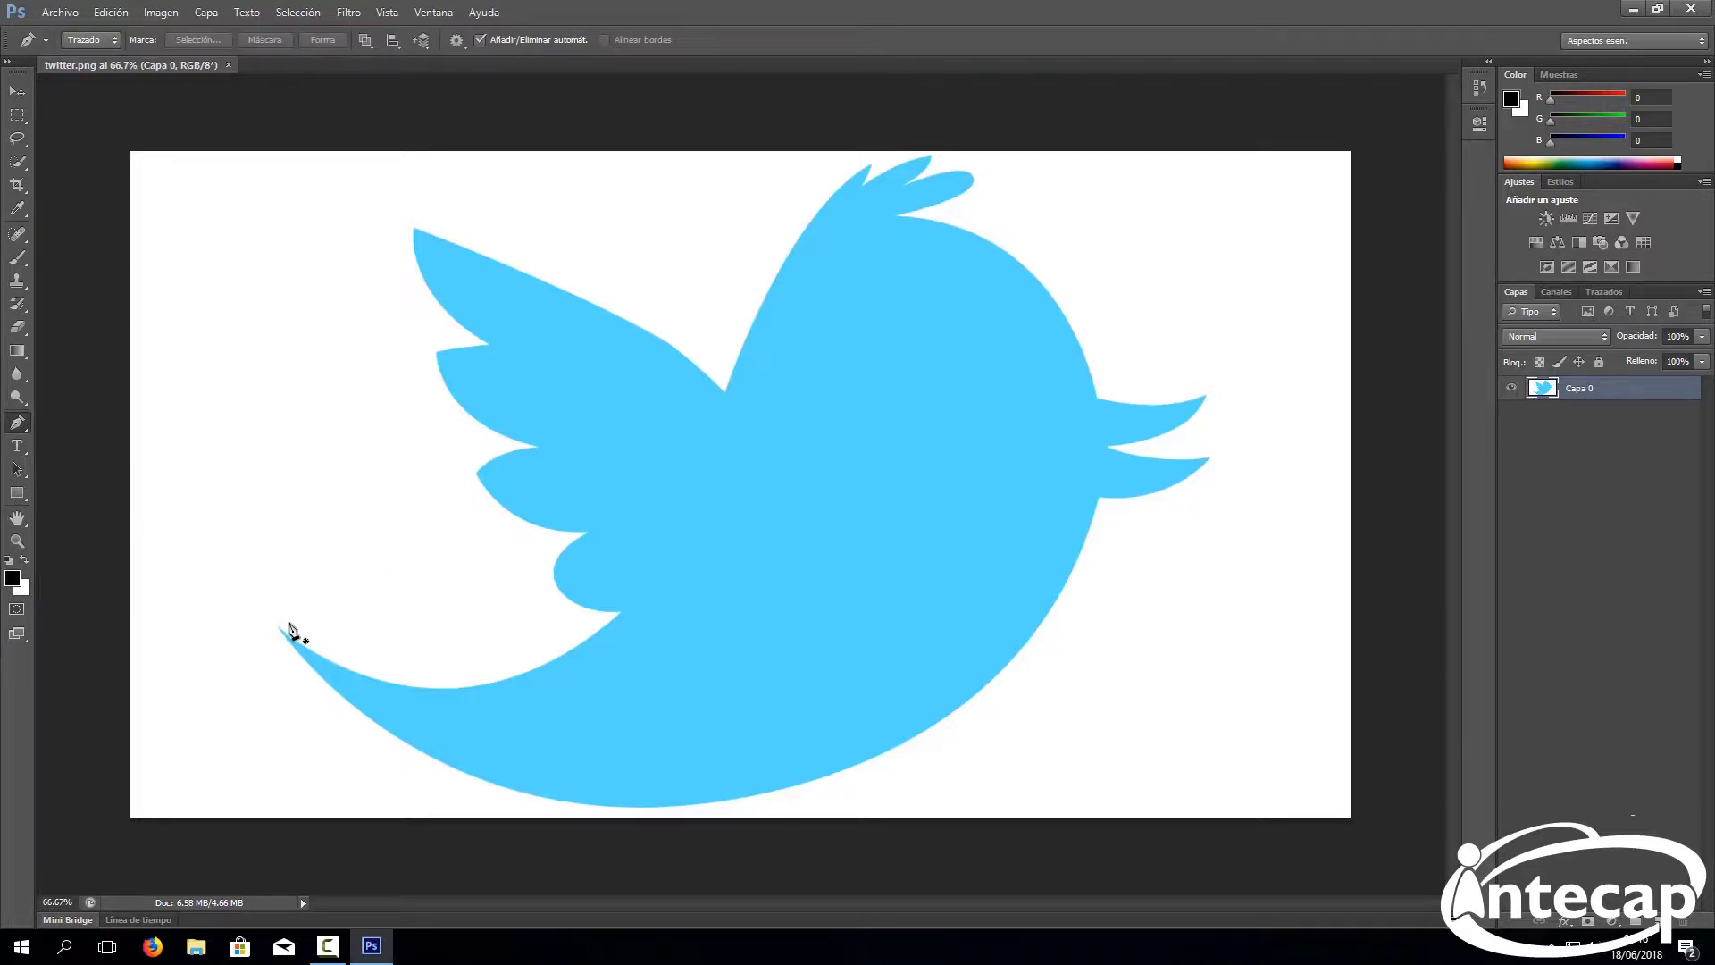
pyautogui.scroll(1, 287, 638)
pyautogui.scroll(1, 277, 641)
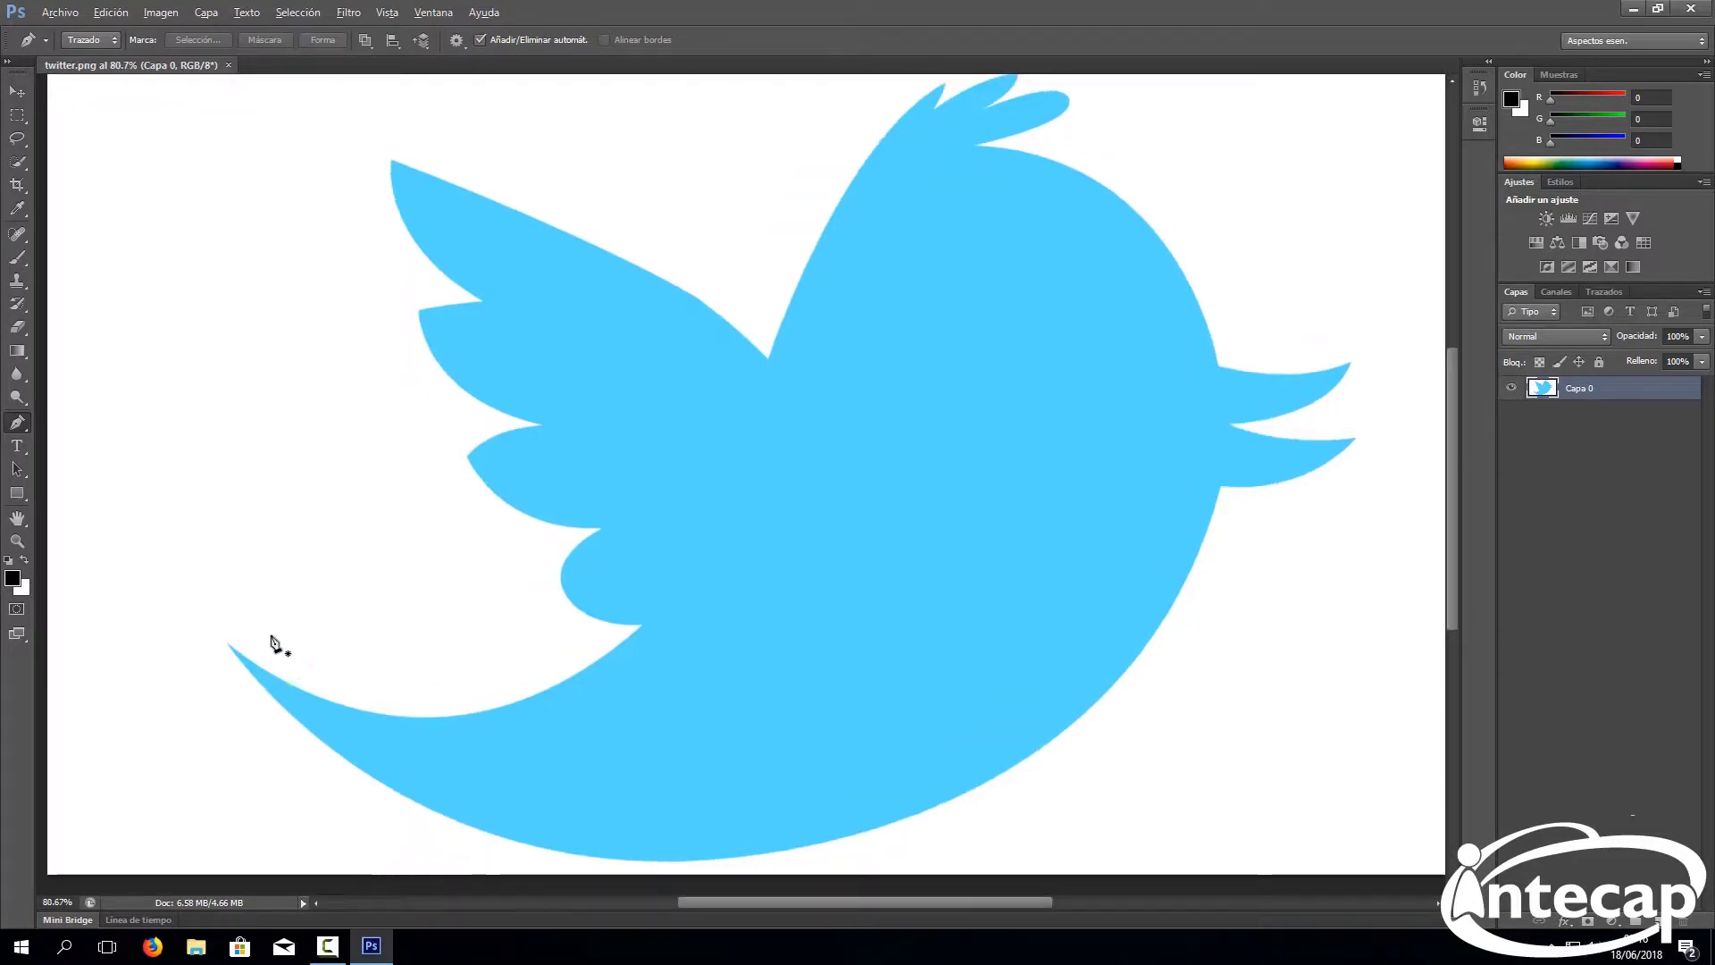
pyautogui.click(227, 644)
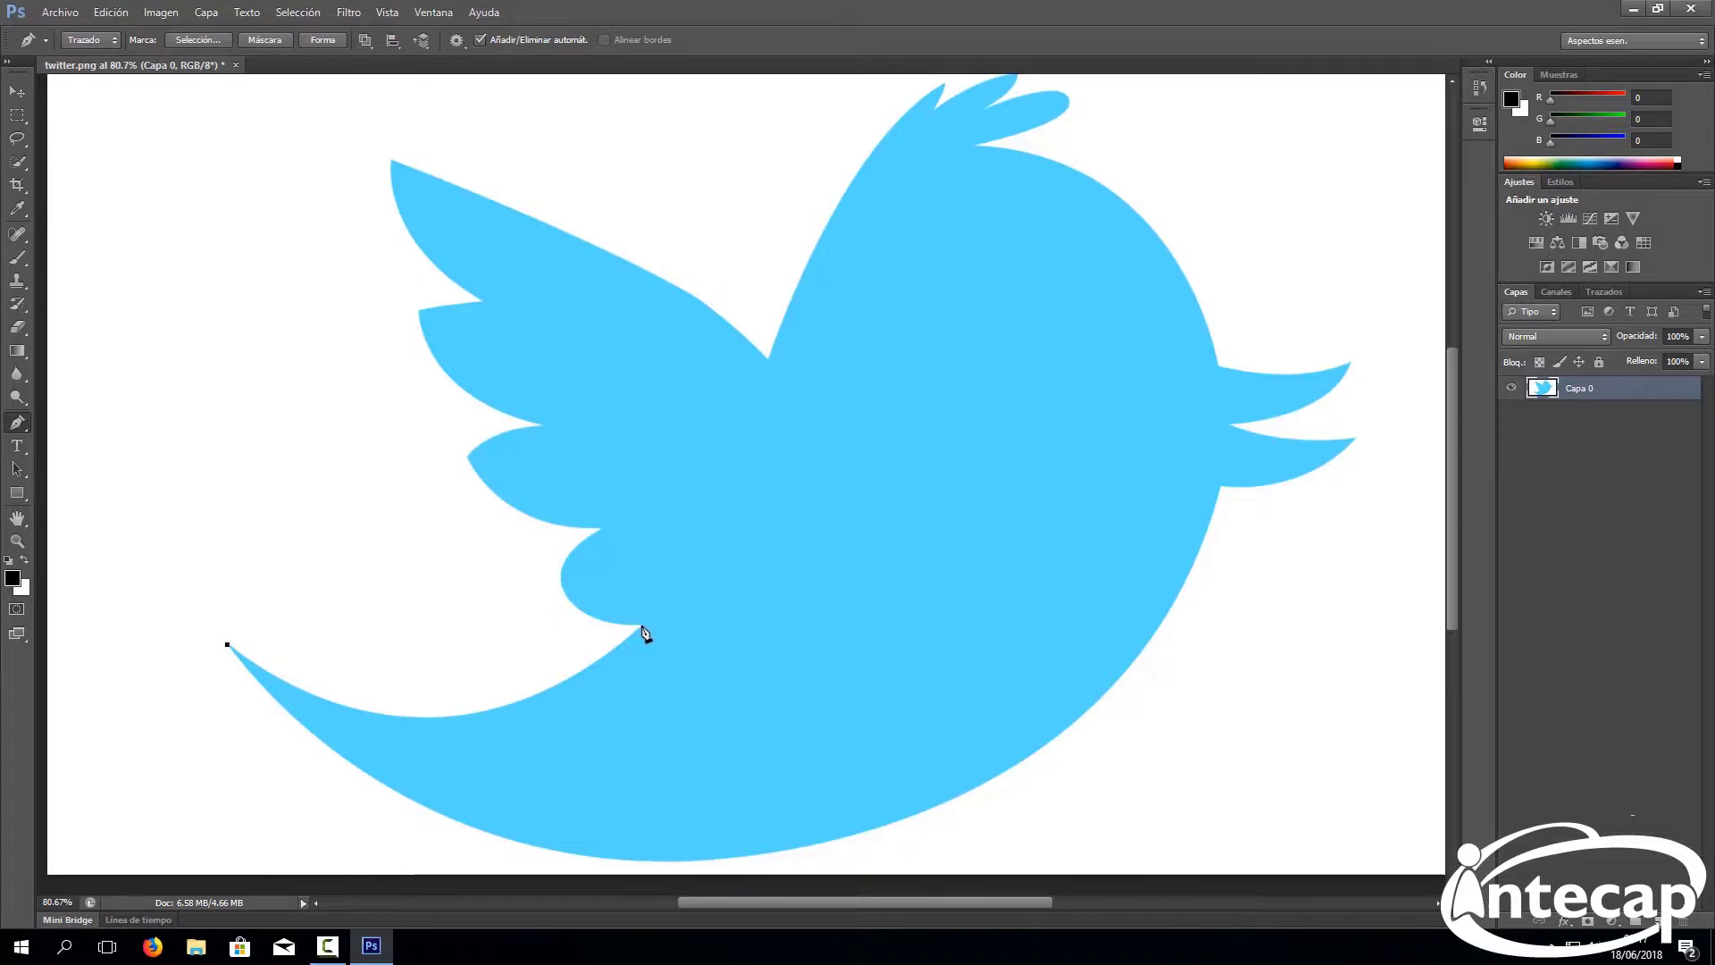
# Curve the path along the tail edge, past the notch, to the lower wing lobe
pyautogui.click(642, 626)
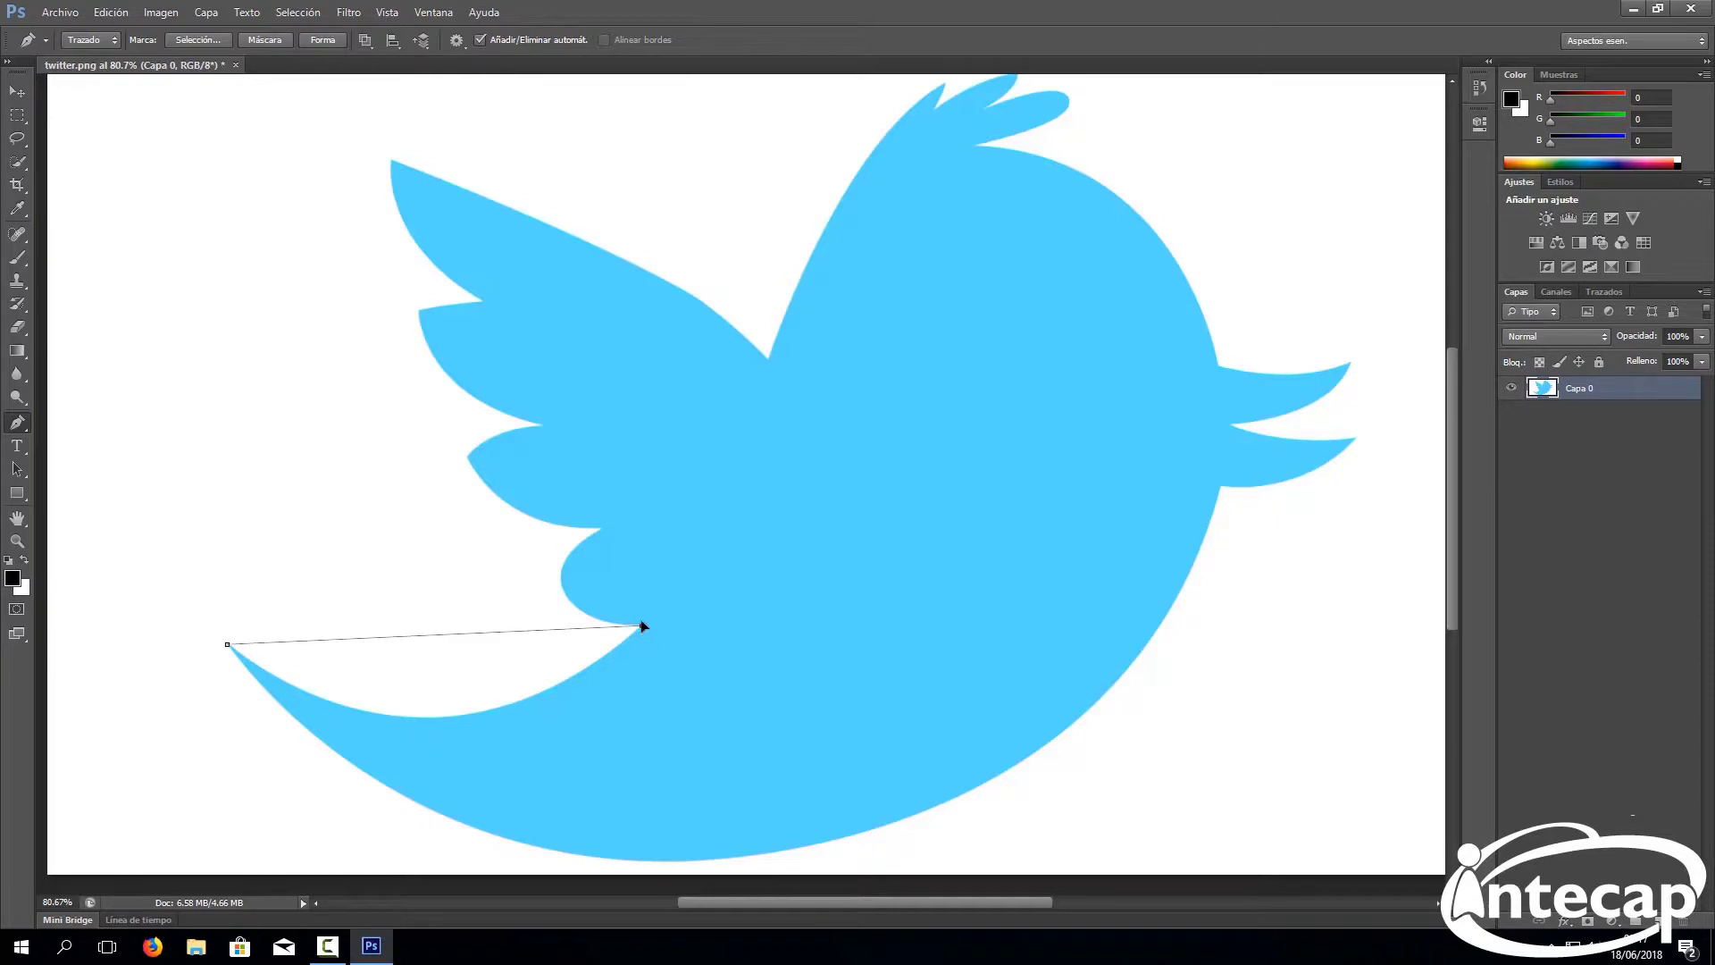
pyautogui.moveTo(643, 626); pyautogui.dragTo(659, 540)
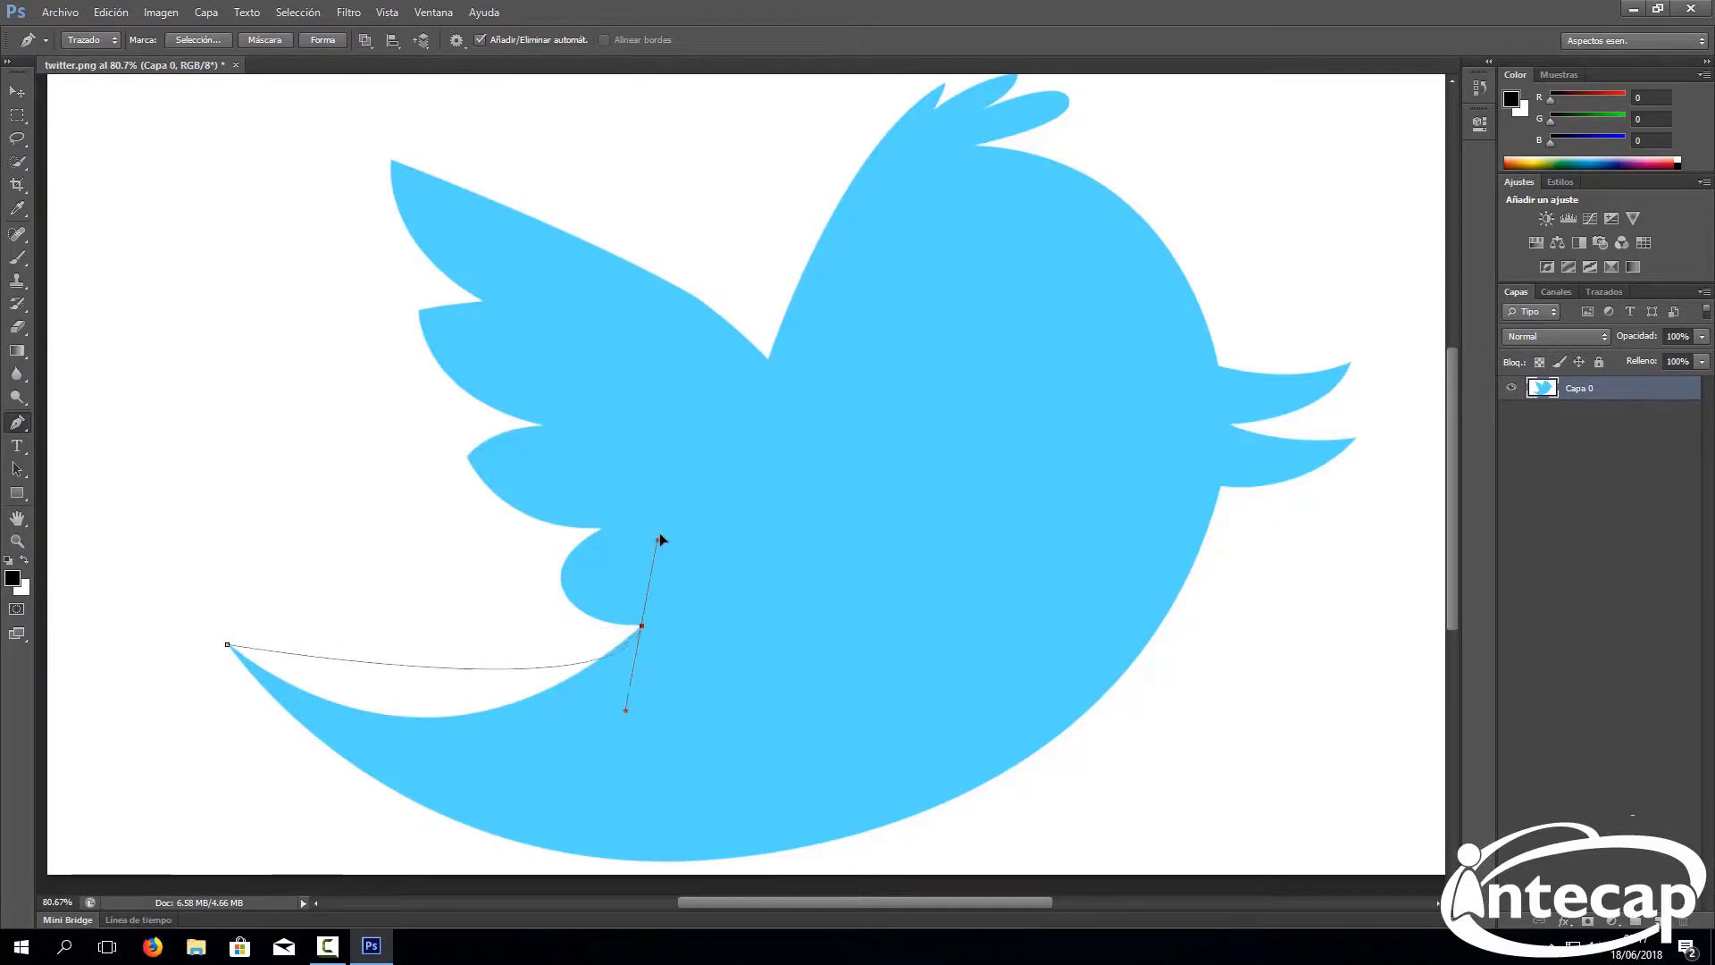
pyautogui.moveTo(659, 540)
pyautogui.mouseDown()
pyautogui.moveTo(834, 472)
pyautogui.moveTo(912, 481)
pyautogui.moveTo(888, 532)
pyautogui.moveTo(911, 429)
pyautogui.moveTo(927, 431)
pyautogui.moveTo(898, 398)
pyautogui.moveTo(868, 428)
pyautogui.mouseUp()
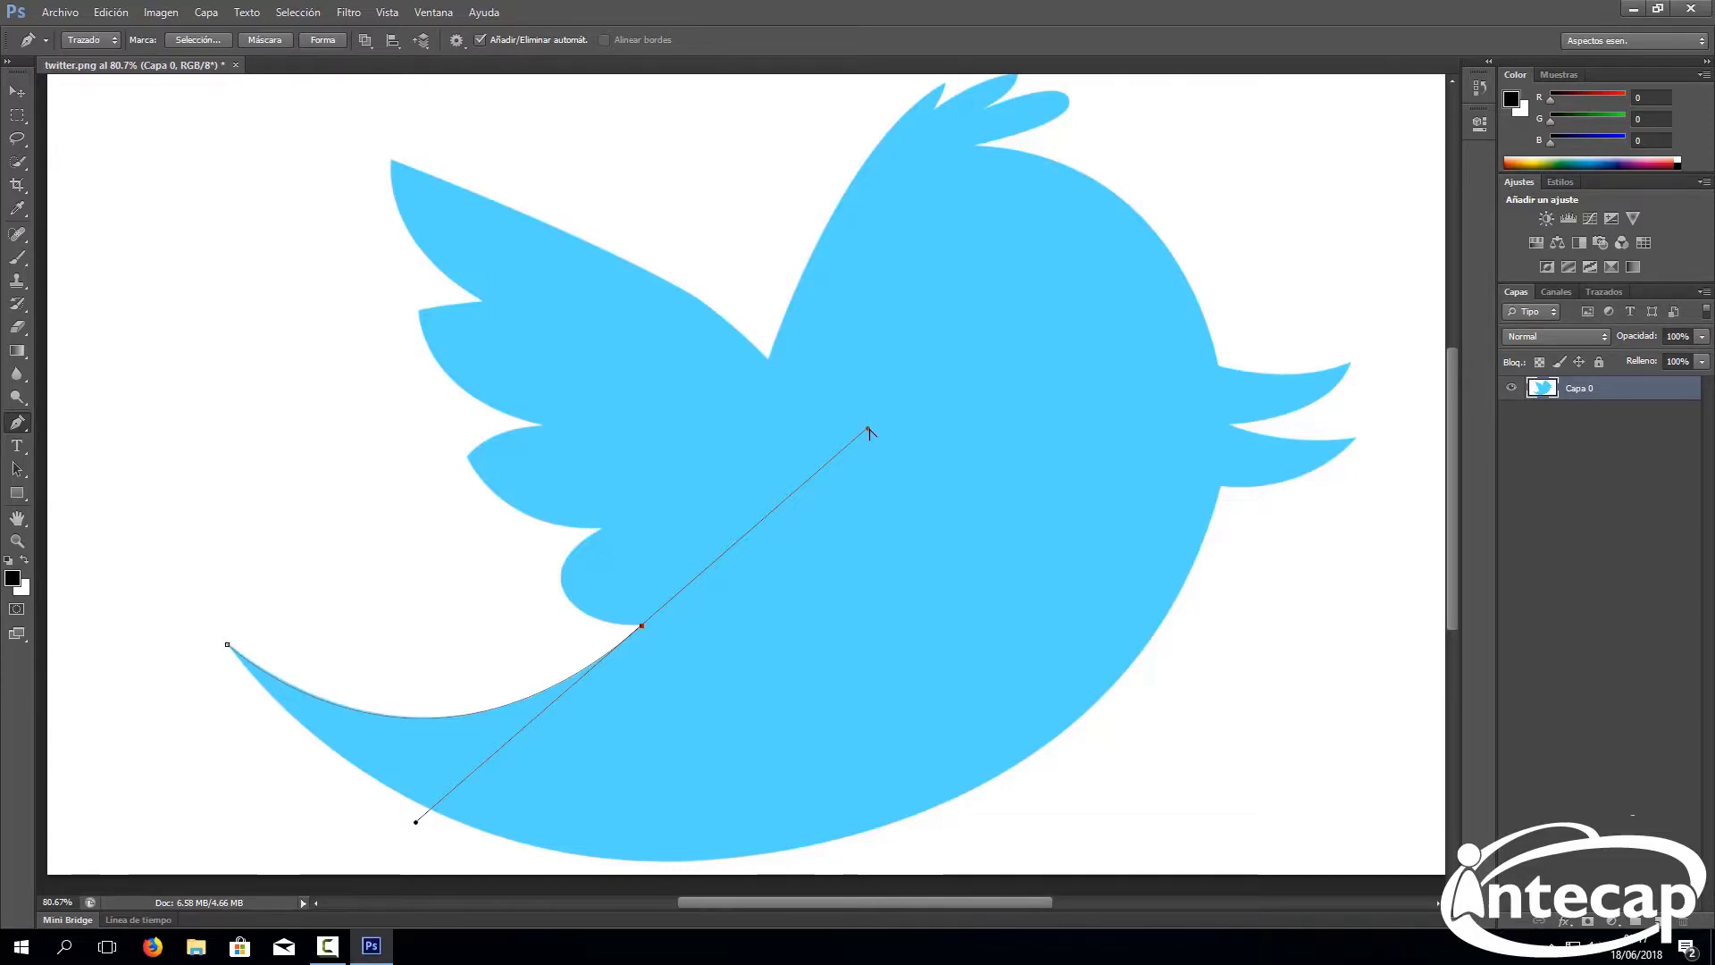
pyautogui.moveTo(868, 432)
pyautogui.mouseDown()
pyautogui.moveTo(732, 579)
pyautogui.moveTo(676, 594)
pyautogui.mouseUp()
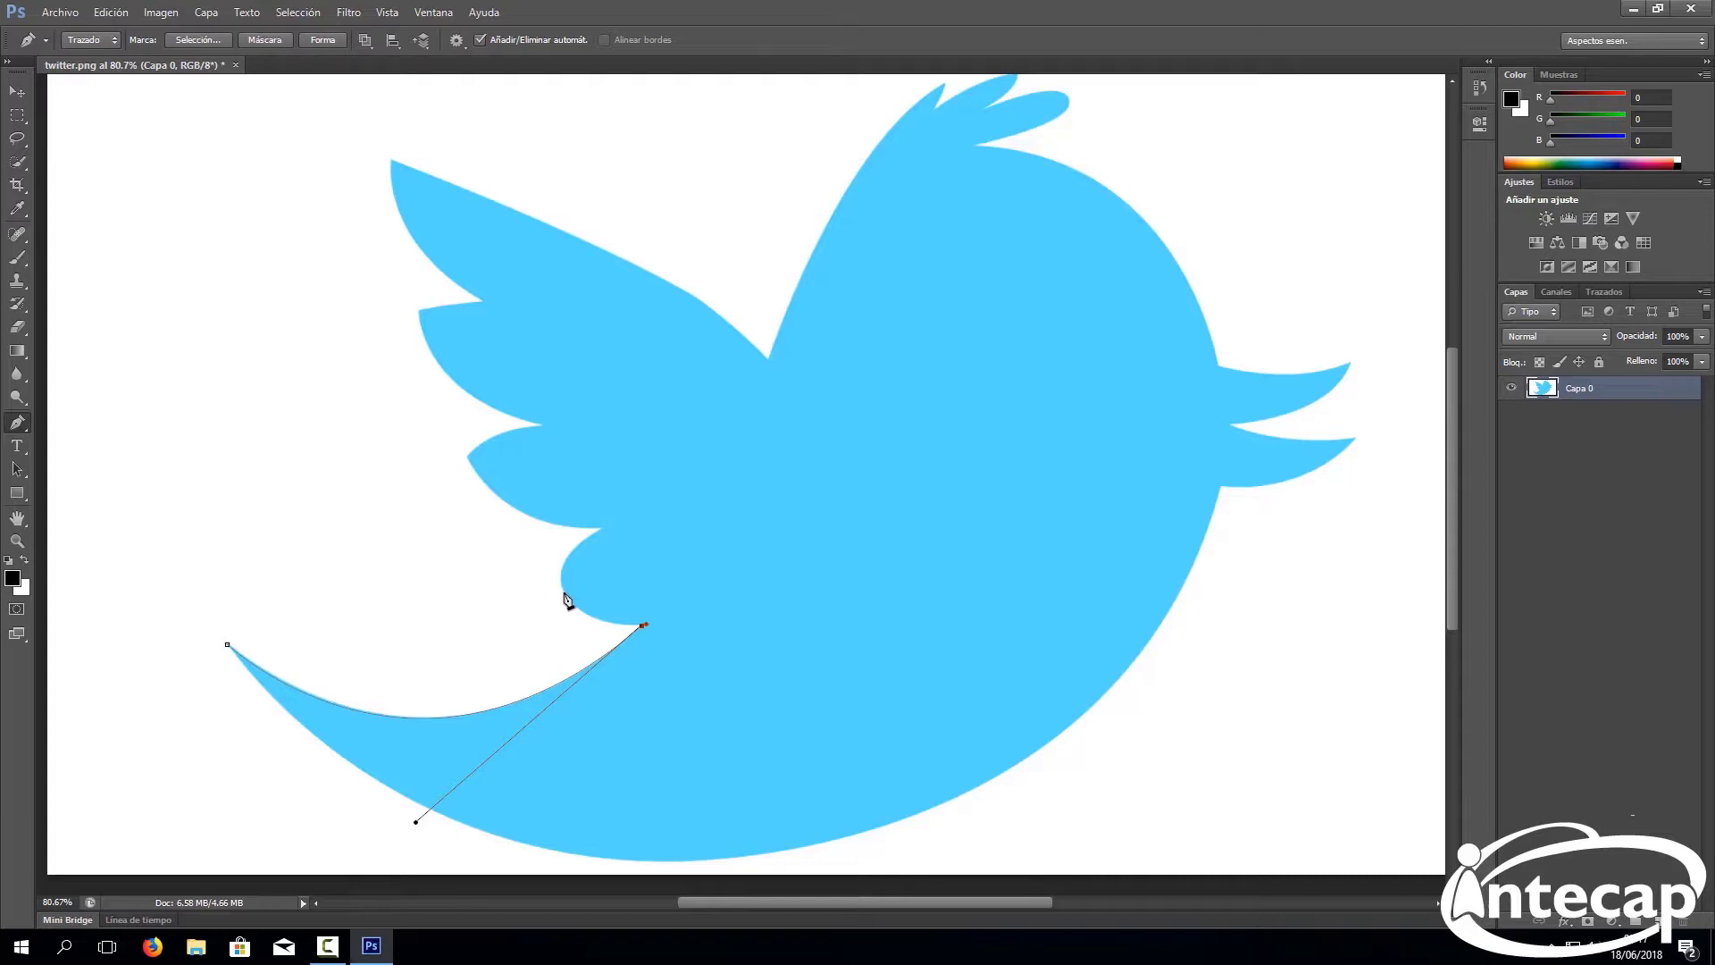
pyautogui.moveTo(564, 592); pyautogui.dragTo(544, 555)
# Trace around the lower wing lobes, breaking handles for sharp corners
pyautogui.keyDown('alt'); pyautogui.click(563, 592); pyautogui.keyUp('alt')
pyautogui.click(607, 528)
pyautogui.moveTo(607, 529)
pyautogui.mouseDown()
pyautogui.moveTo(674, 517)
pyautogui.moveTo(676, 497)
pyautogui.mouseUp()
pyautogui.hotkey('ctrl', 'z')
pyautogui.moveTo(497, 421)
pyautogui.mouseDown()
pyautogui.moveTo(552, 420)
pyautogui.moveTo(560, 395)
pyautogui.moveTo(507, 368)
pyautogui.moveTo(426, 370)
pyautogui.mouseUp()
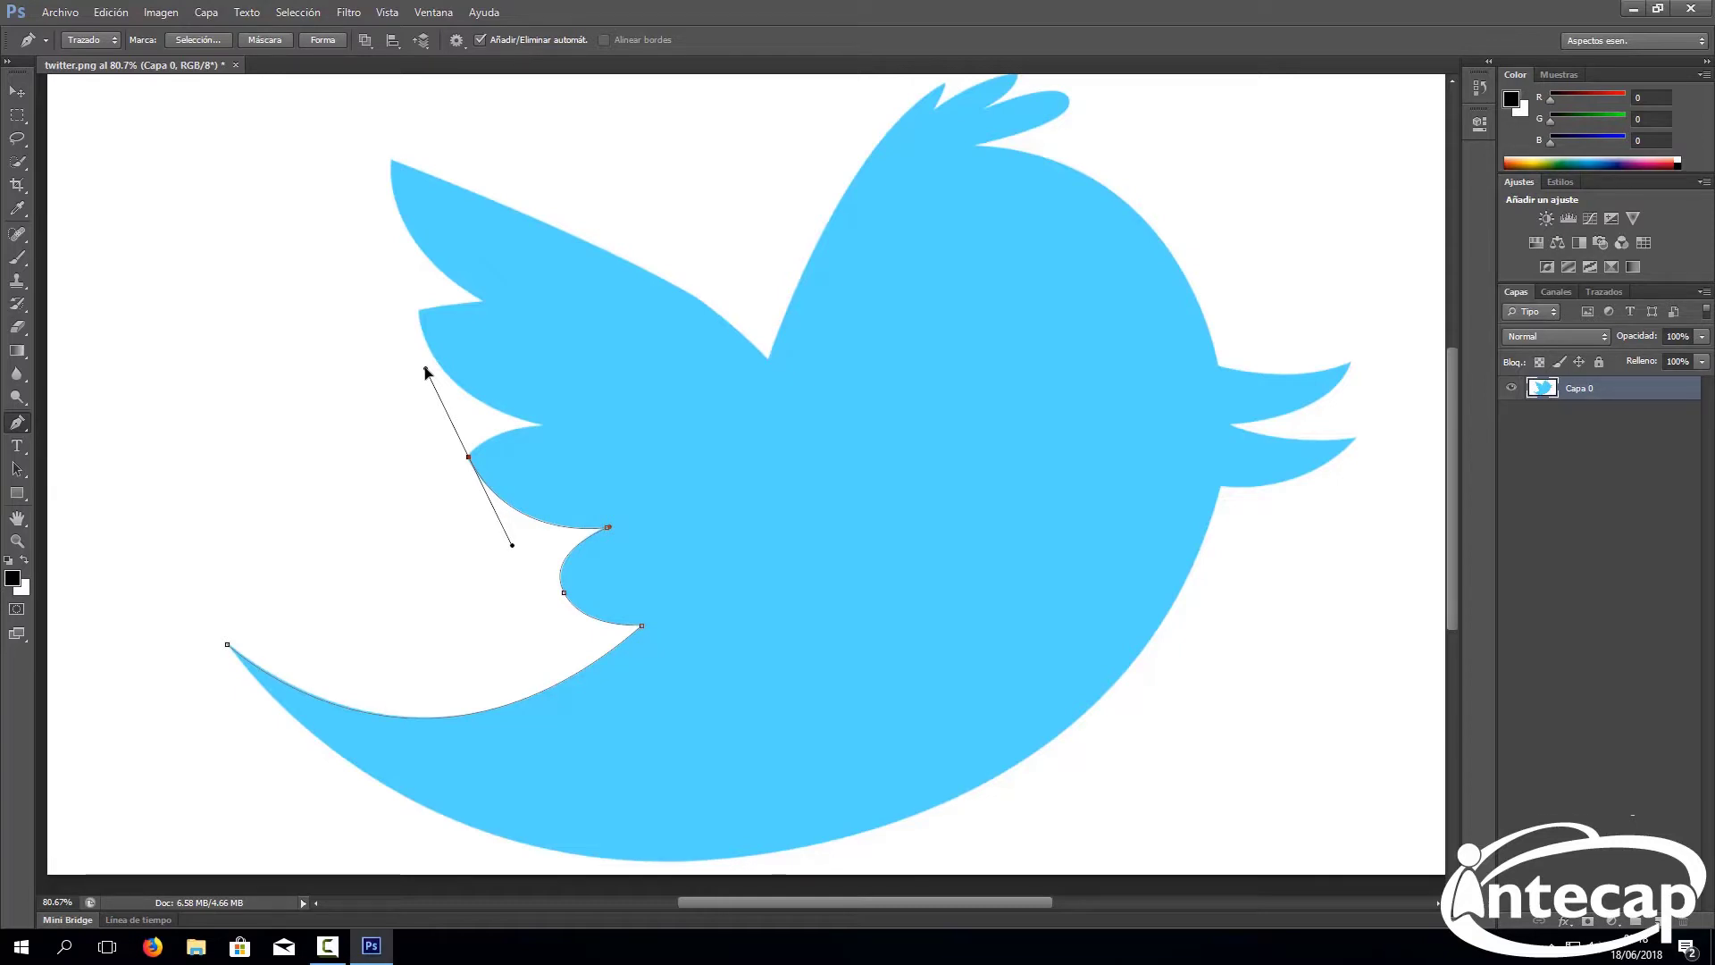
pyautogui.moveTo(426, 379); pyautogui.dragTo(466, 459)
# Add anchors along the middle wing lobe and notch up to the top wing tip
pyautogui.moveTo(545, 428); pyautogui.dragTo(603, 428)
pyautogui.moveTo(418, 310)
pyautogui.mouseDown()
pyautogui.moveTo(489, 261)
pyautogui.moveTo(412, 220)
pyautogui.mouseUp()
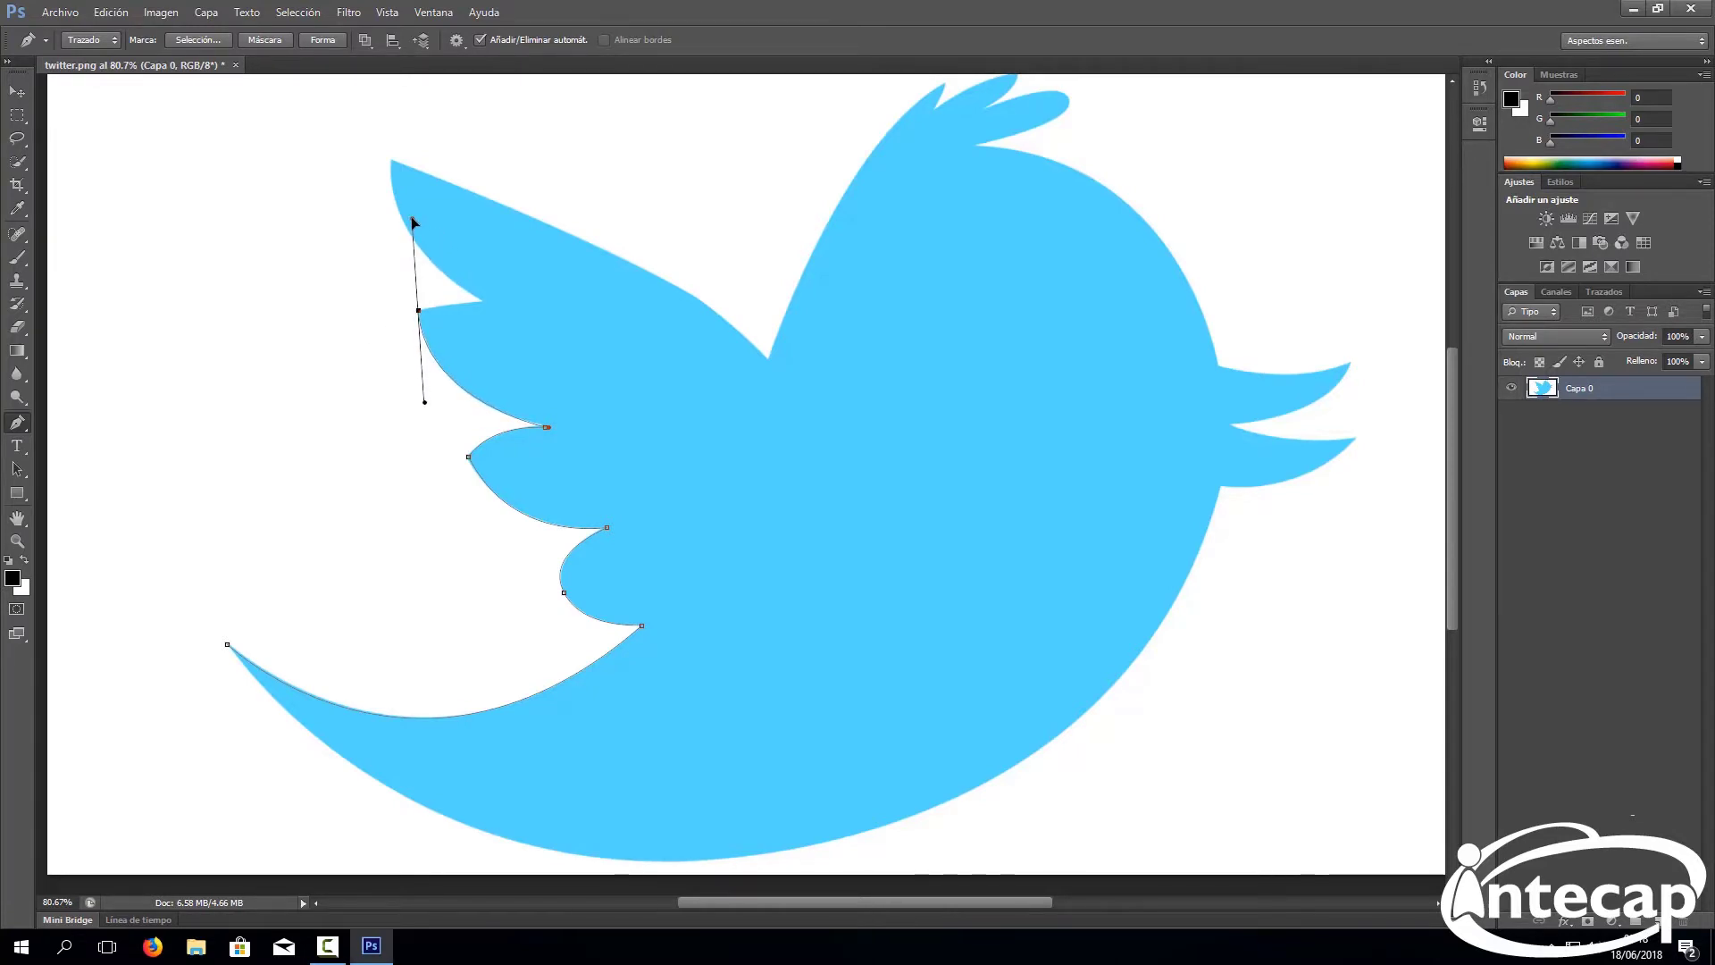
pyautogui.moveTo(411, 219); pyautogui.dragTo(419, 306)
pyautogui.click(483, 303)
pyautogui.moveTo(392, 162)
pyautogui.mouseDown()
pyautogui.moveTo(394, 82)
pyautogui.moveTo(370, 101)
pyautogui.moveTo(397, 140)
pyautogui.mouseUp()
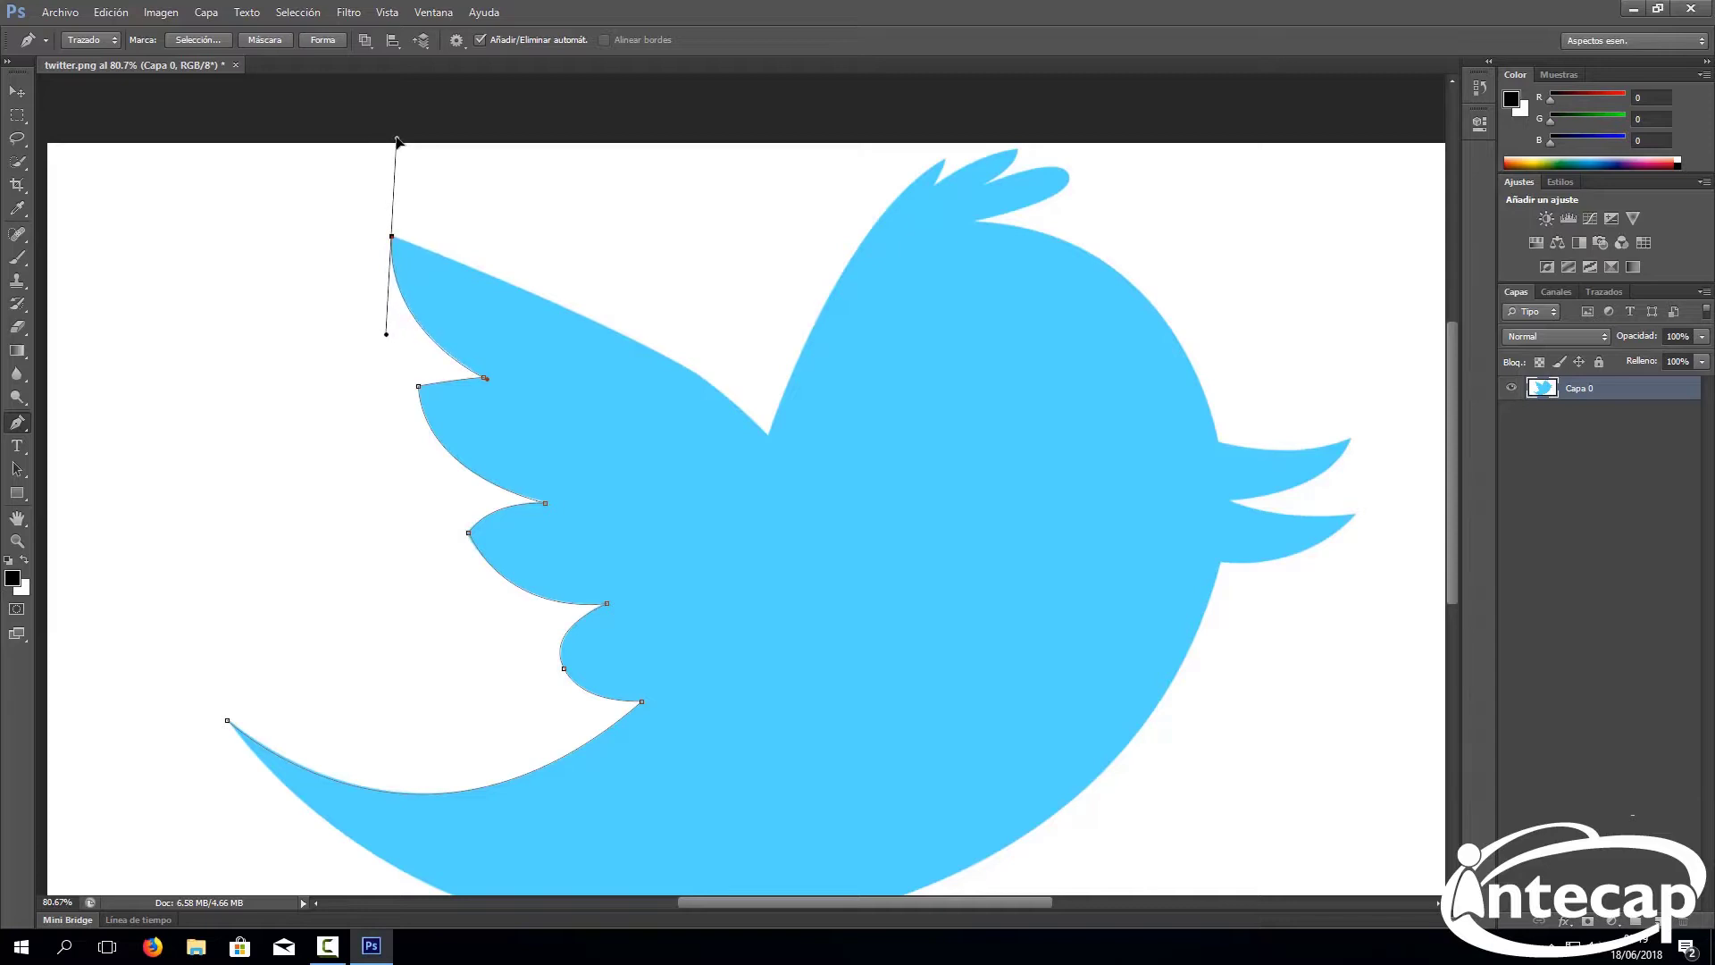
# Extend the path across the wing's top edge, head crest and beak to the throat
pyautogui.moveTo(397, 140); pyautogui.dragTo(393, 230)
pyautogui.click(769, 437)
pyautogui.moveTo(770, 449)
pyautogui.mouseDown()
pyautogui.moveTo(837, 536)
pyautogui.moveTo(859, 529)
pyautogui.mouseUp()
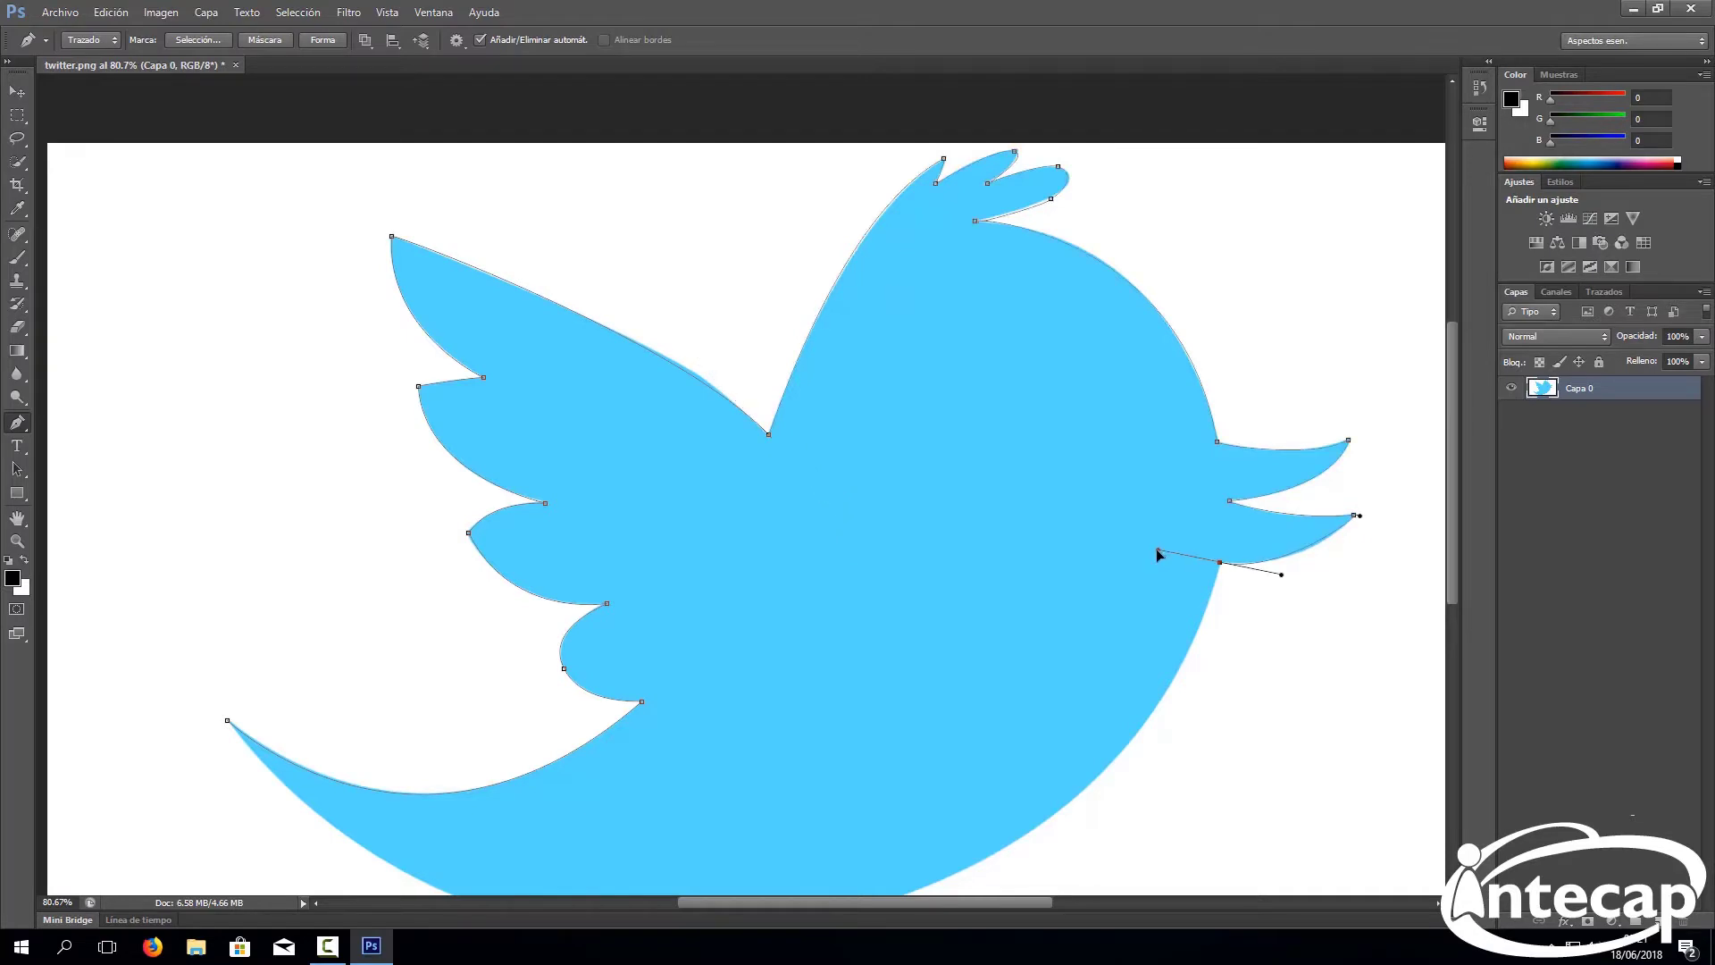
pyautogui.moveTo(1157, 550); pyautogui.dragTo(1143, 550)
# Curve the path along the bird's belly
pyautogui.scroll(-2, 1211, 577)
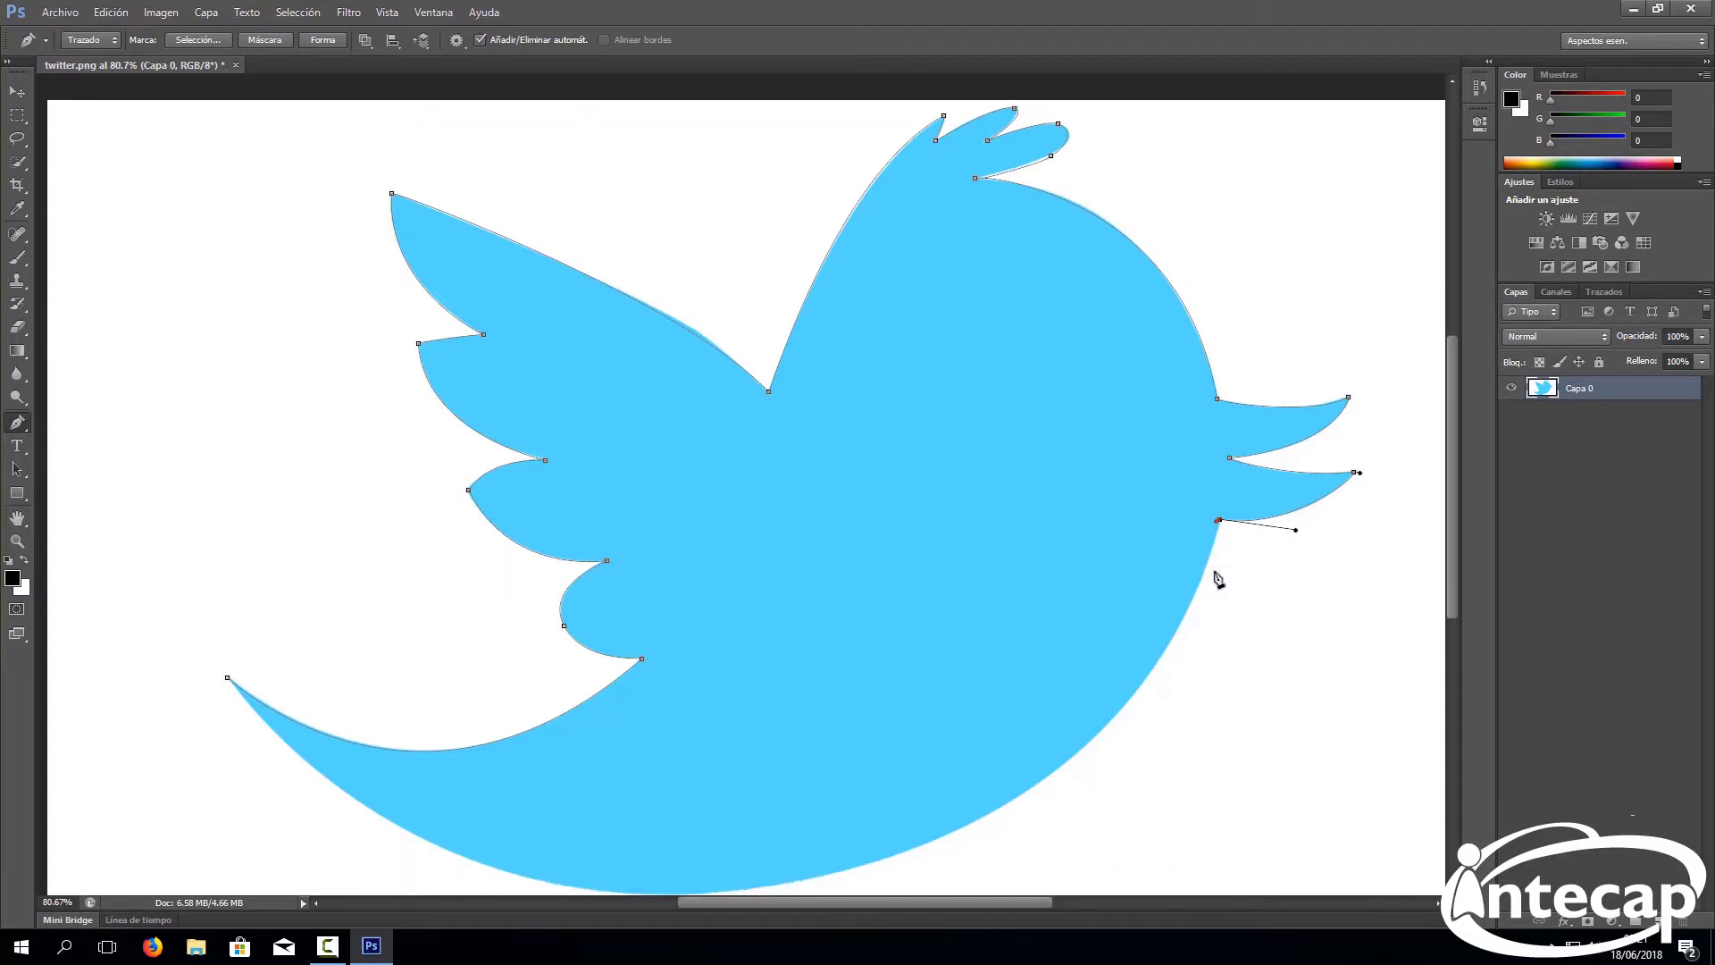
pyautogui.scroll(-1, 1208, 585)
pyautogui.scroll(-1, 1208, 585)
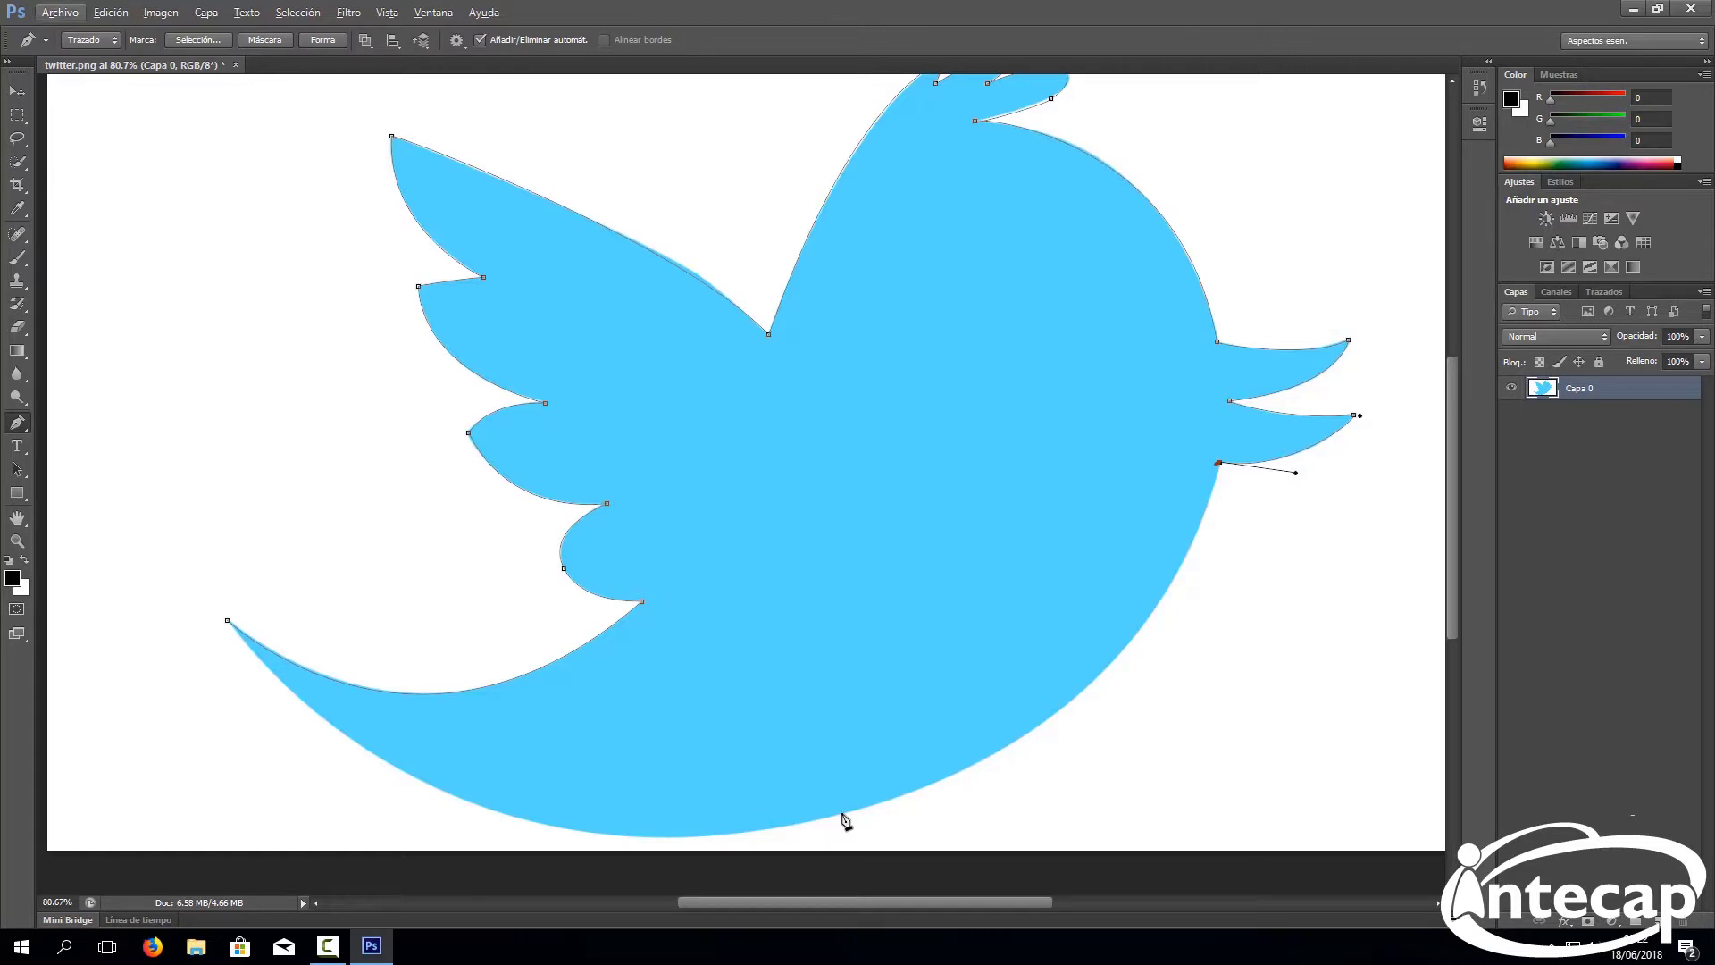
pyautogui.moveTo(841, 813)
pyautogui.mouseDown()
pyautogui.moveTo(775, 788)
pyautogui.moveTo(512, 859)
pyautogui.moveTo(493, 813)
pyautogui.mouseUp()
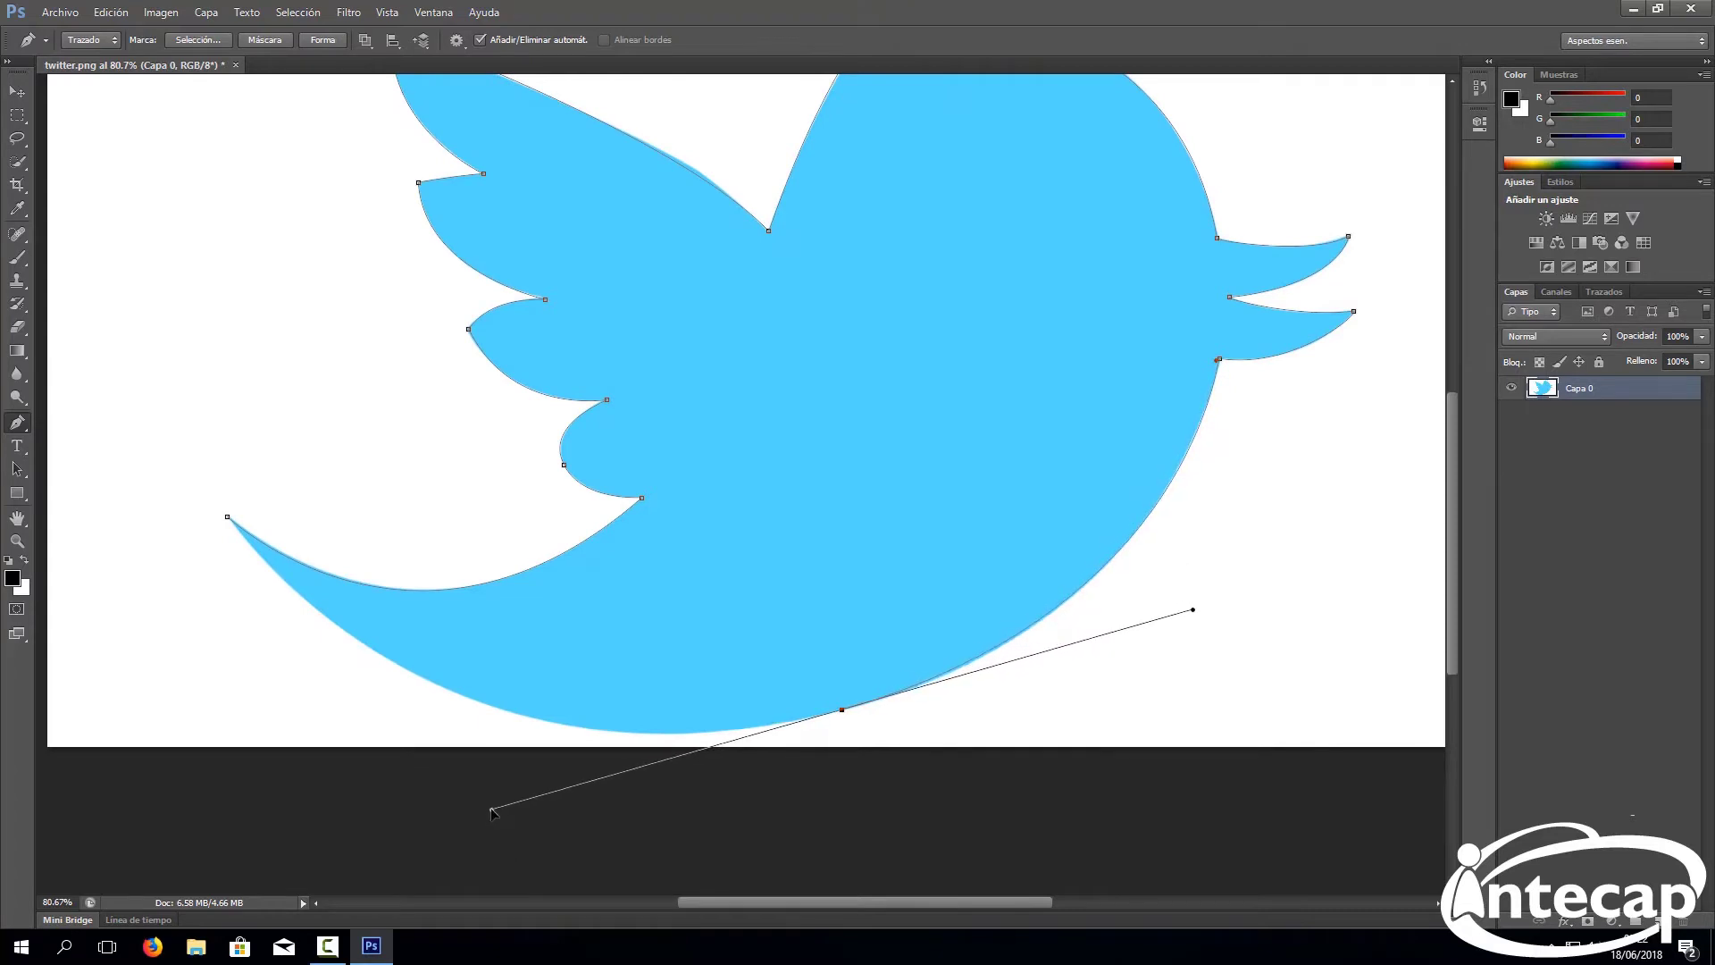
pyautogui.moveTo(490, 811); pyautogui.dragTo(501, 806)
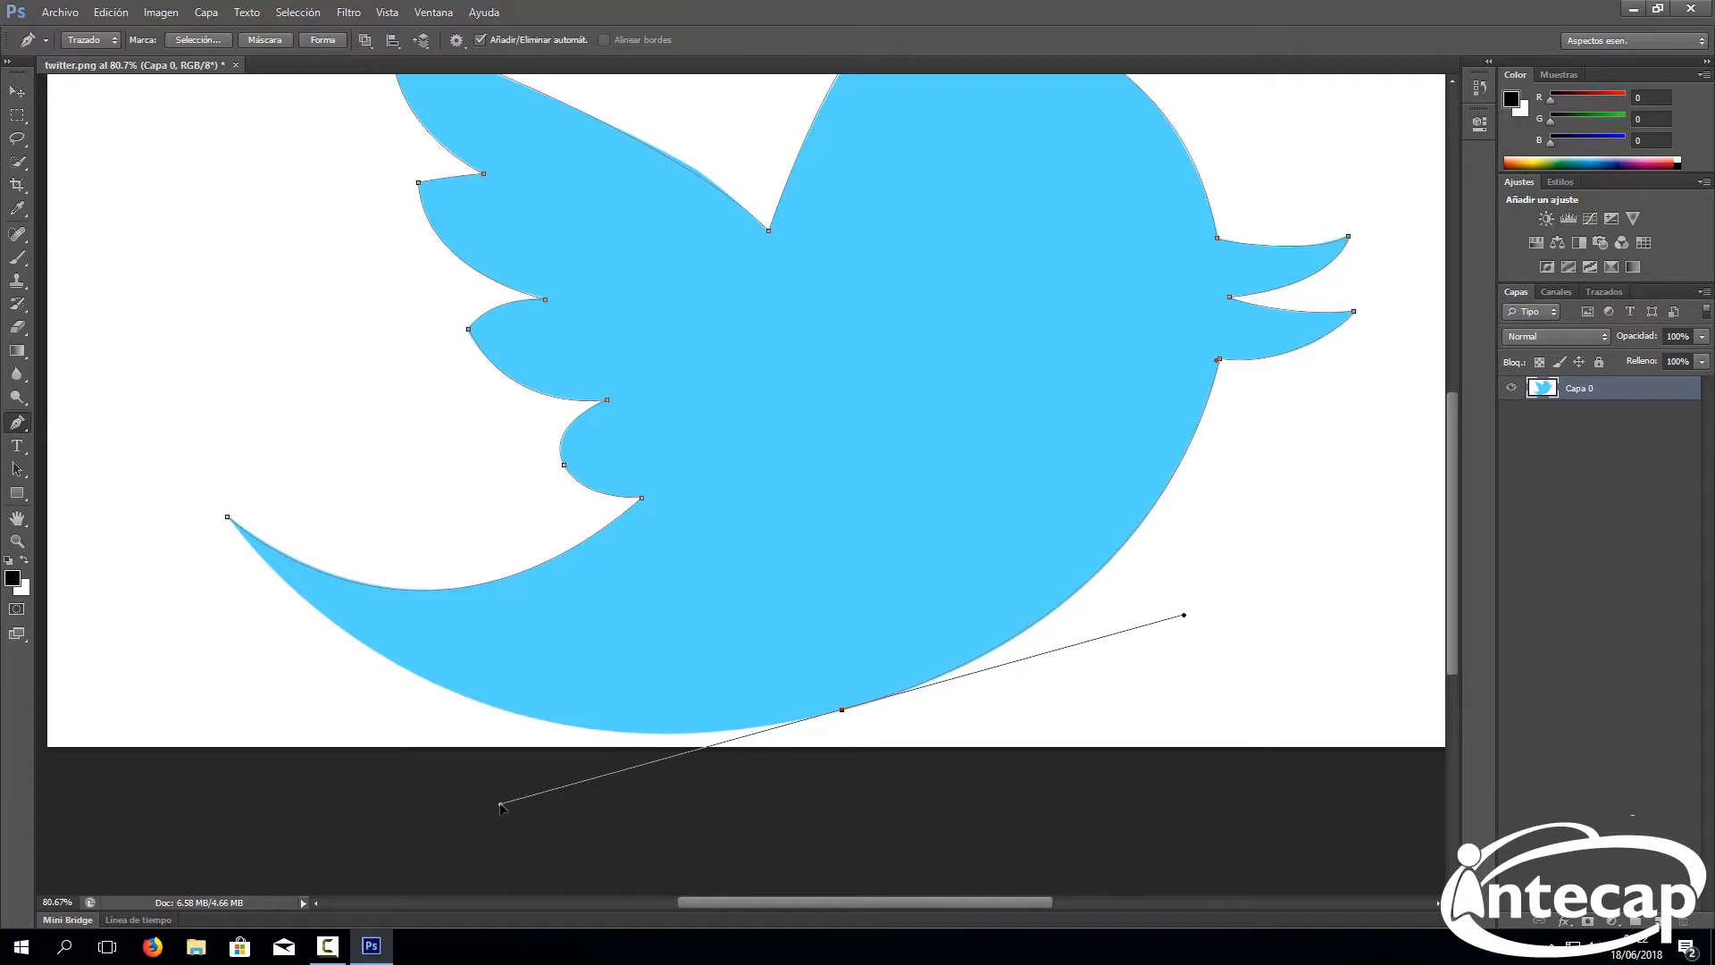
pyautogui.moveTo(501, 806); pyautogui.dragTo(842, 711)
# Curve the underside up to the tail and close the path at the starting anchor
pyautogui.moveTo(246, 543); pyautogui.dragTo(192, 364)
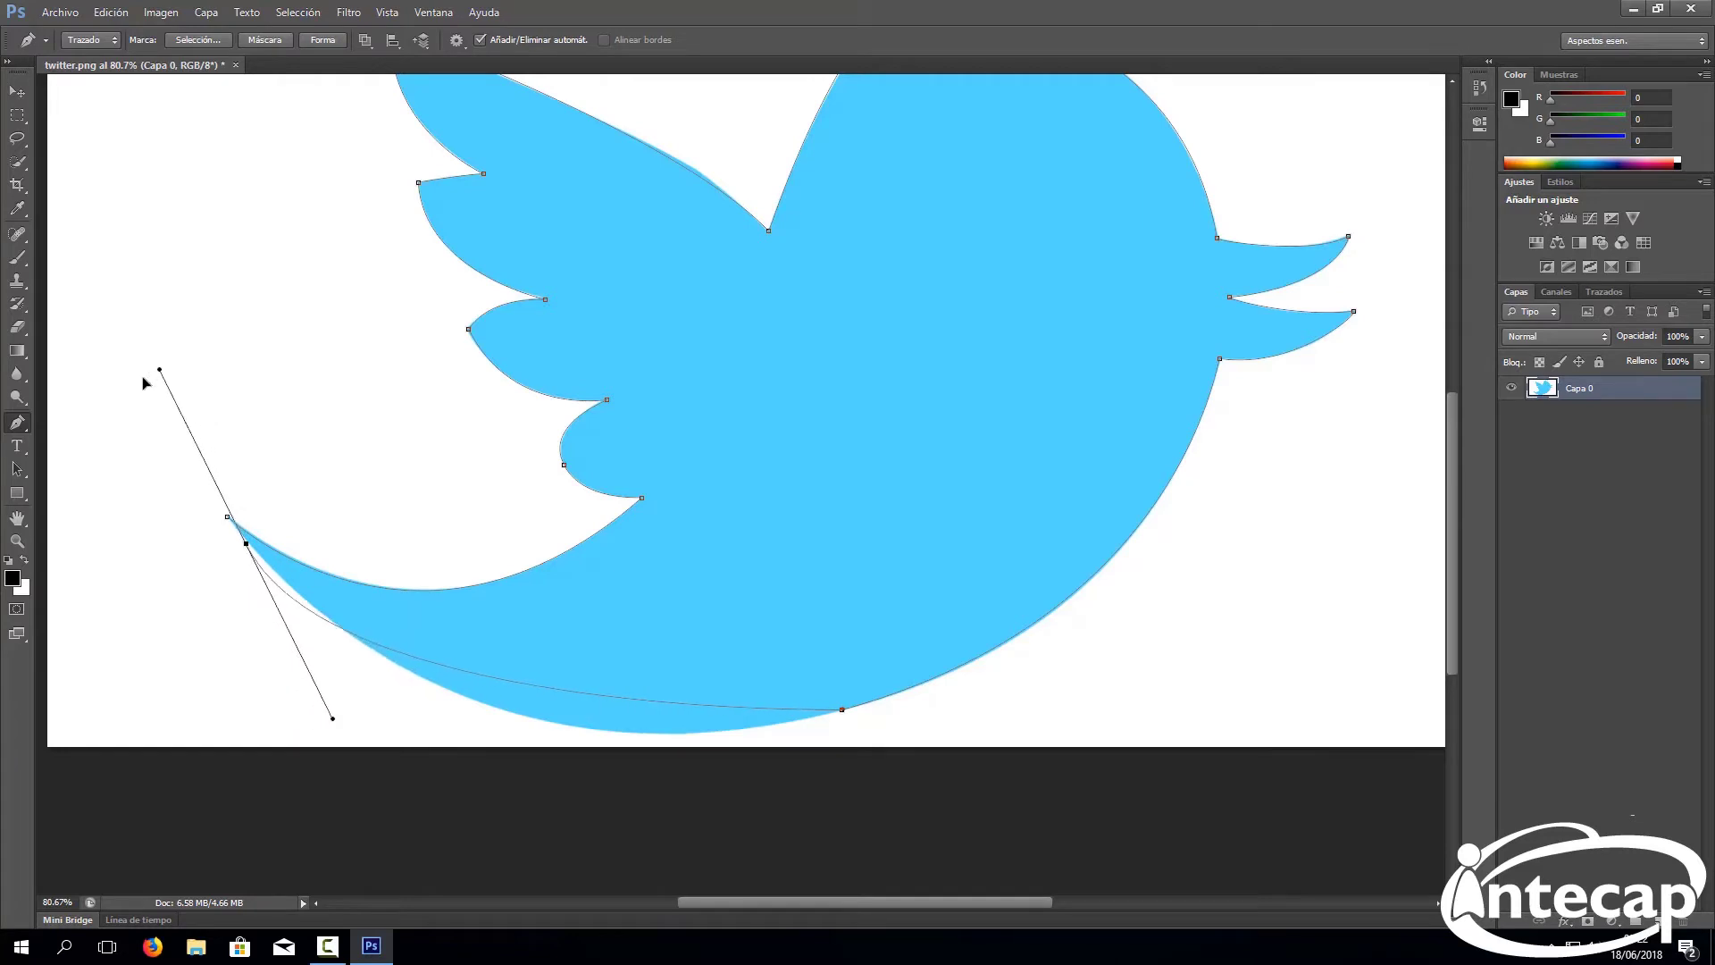
pyautogui.moveTo(185, 365)
pyautogui.mouseDown()
pyautogui.moveTo(119, 252)
pyautogui.moveTo(45, 243)
pyautogui.moveTo(64, 264)
pyautogui.mouseUp()
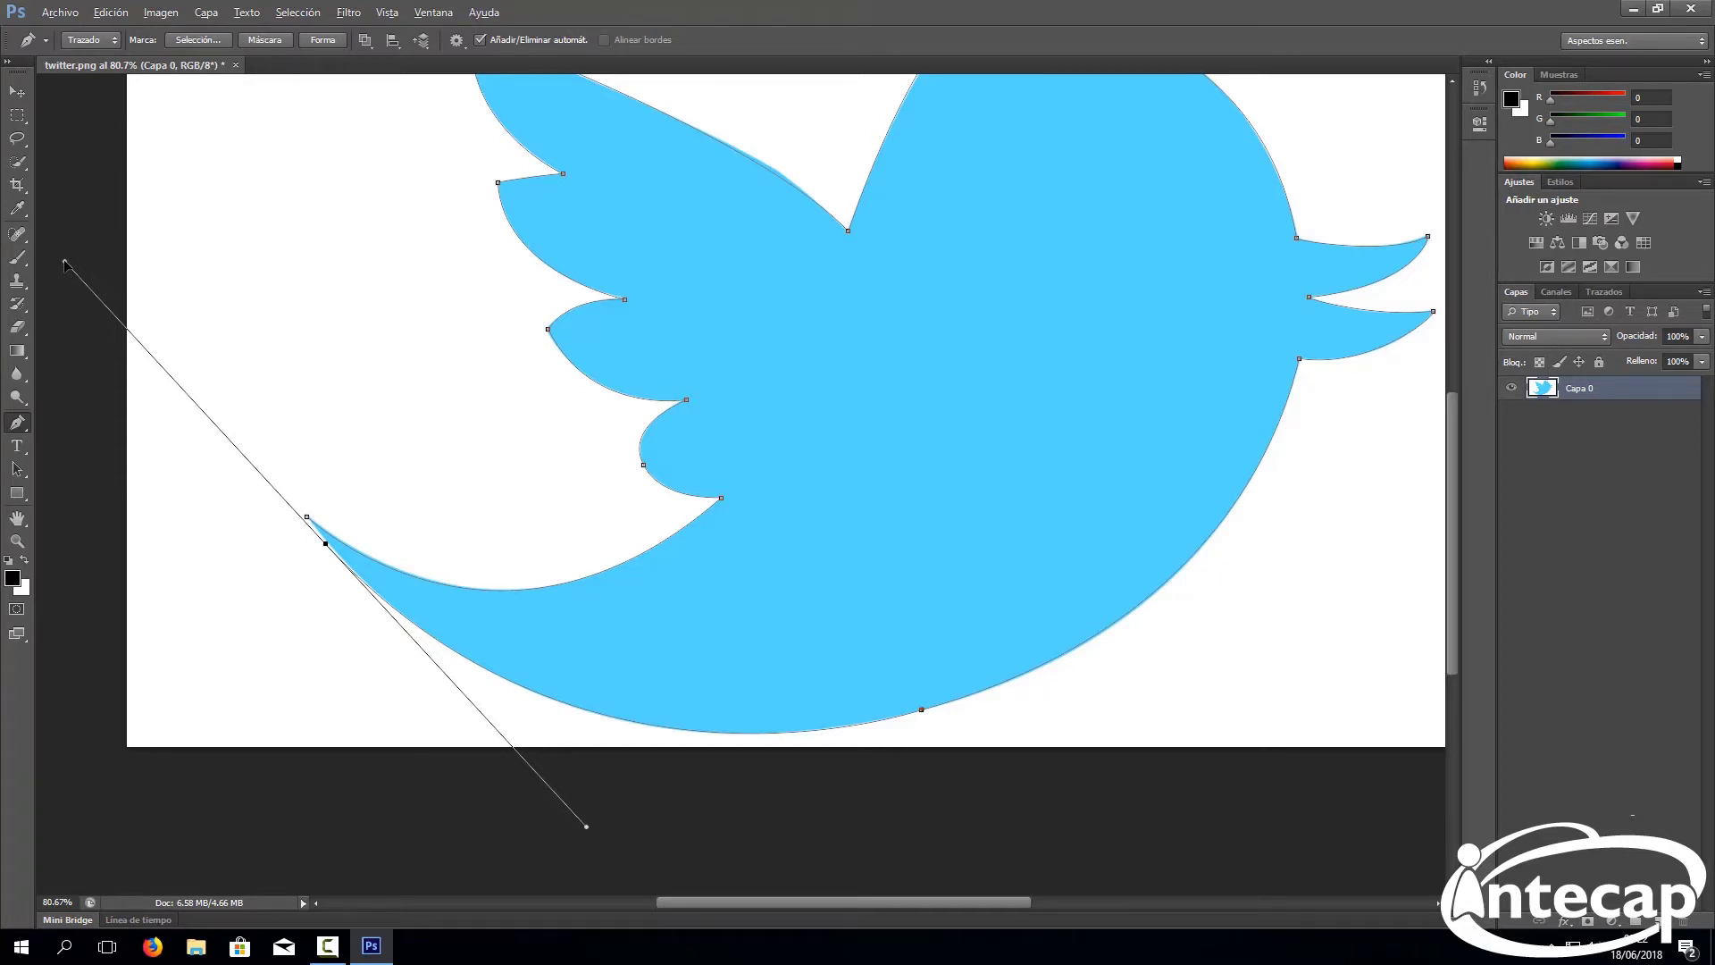
pyautogui.keyDown('alt'); pyautogui.click(325, 544); pyautogui.keyUp('alt')
pyautogui.click(307, 518)
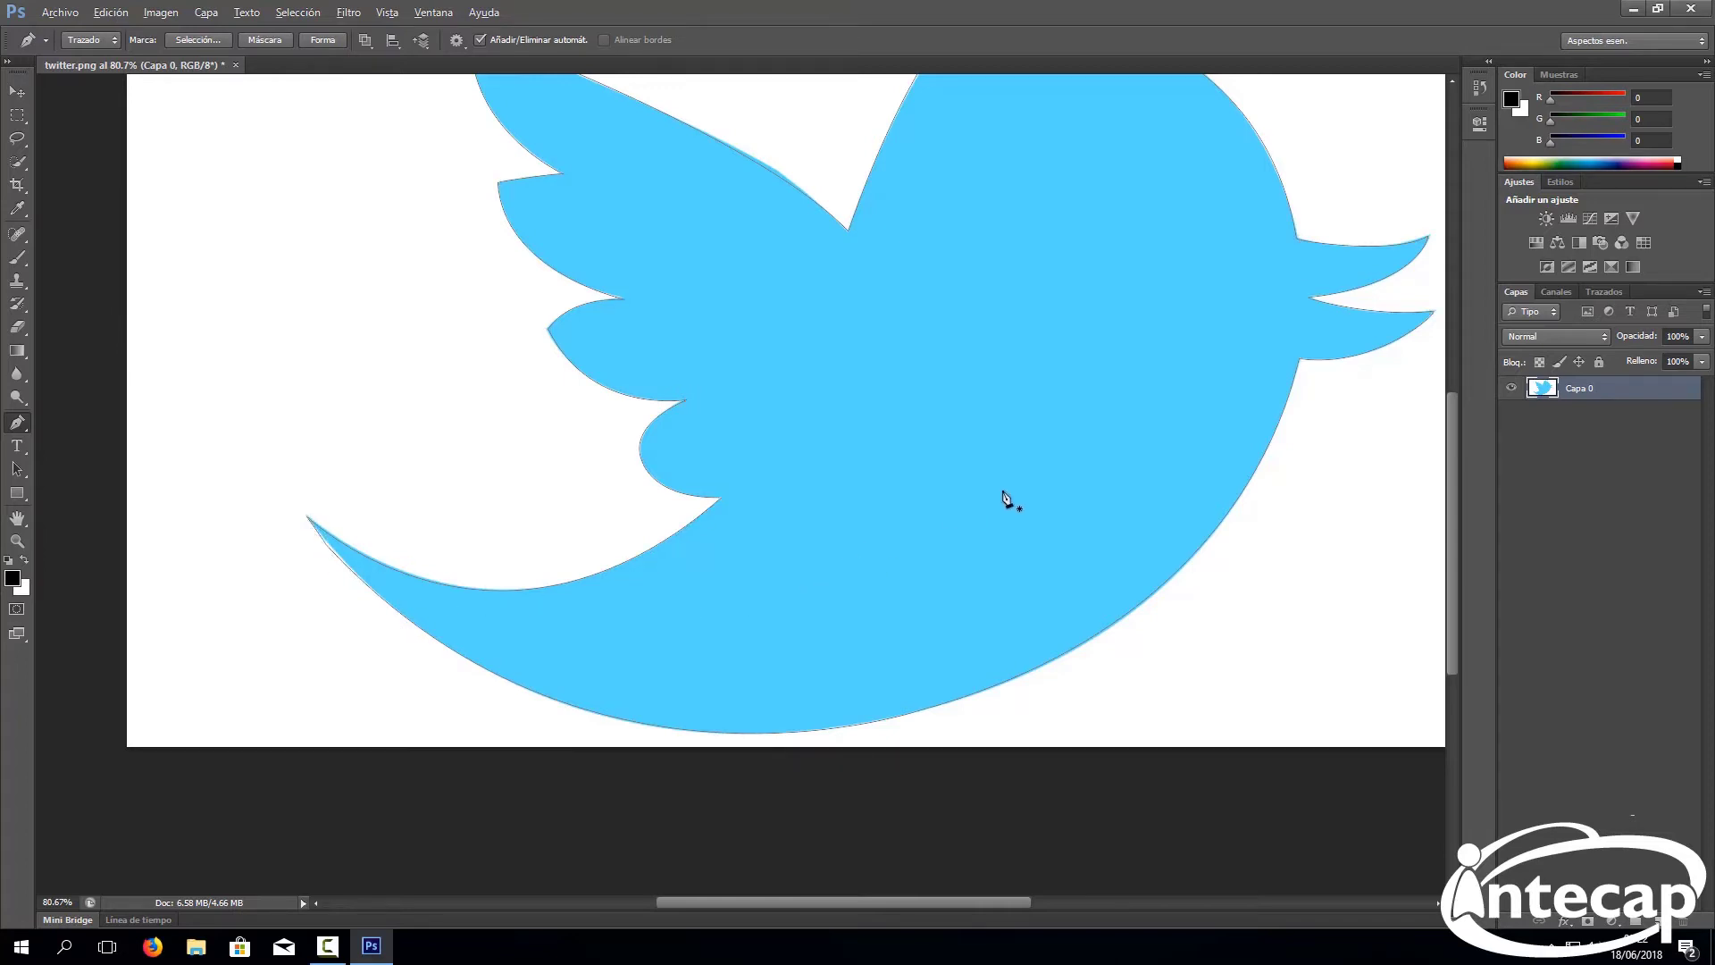
# Convert the closed path to a selection via Hacer selección with 0 feather radius
pyautogui.hotkey('ctrl', '-')
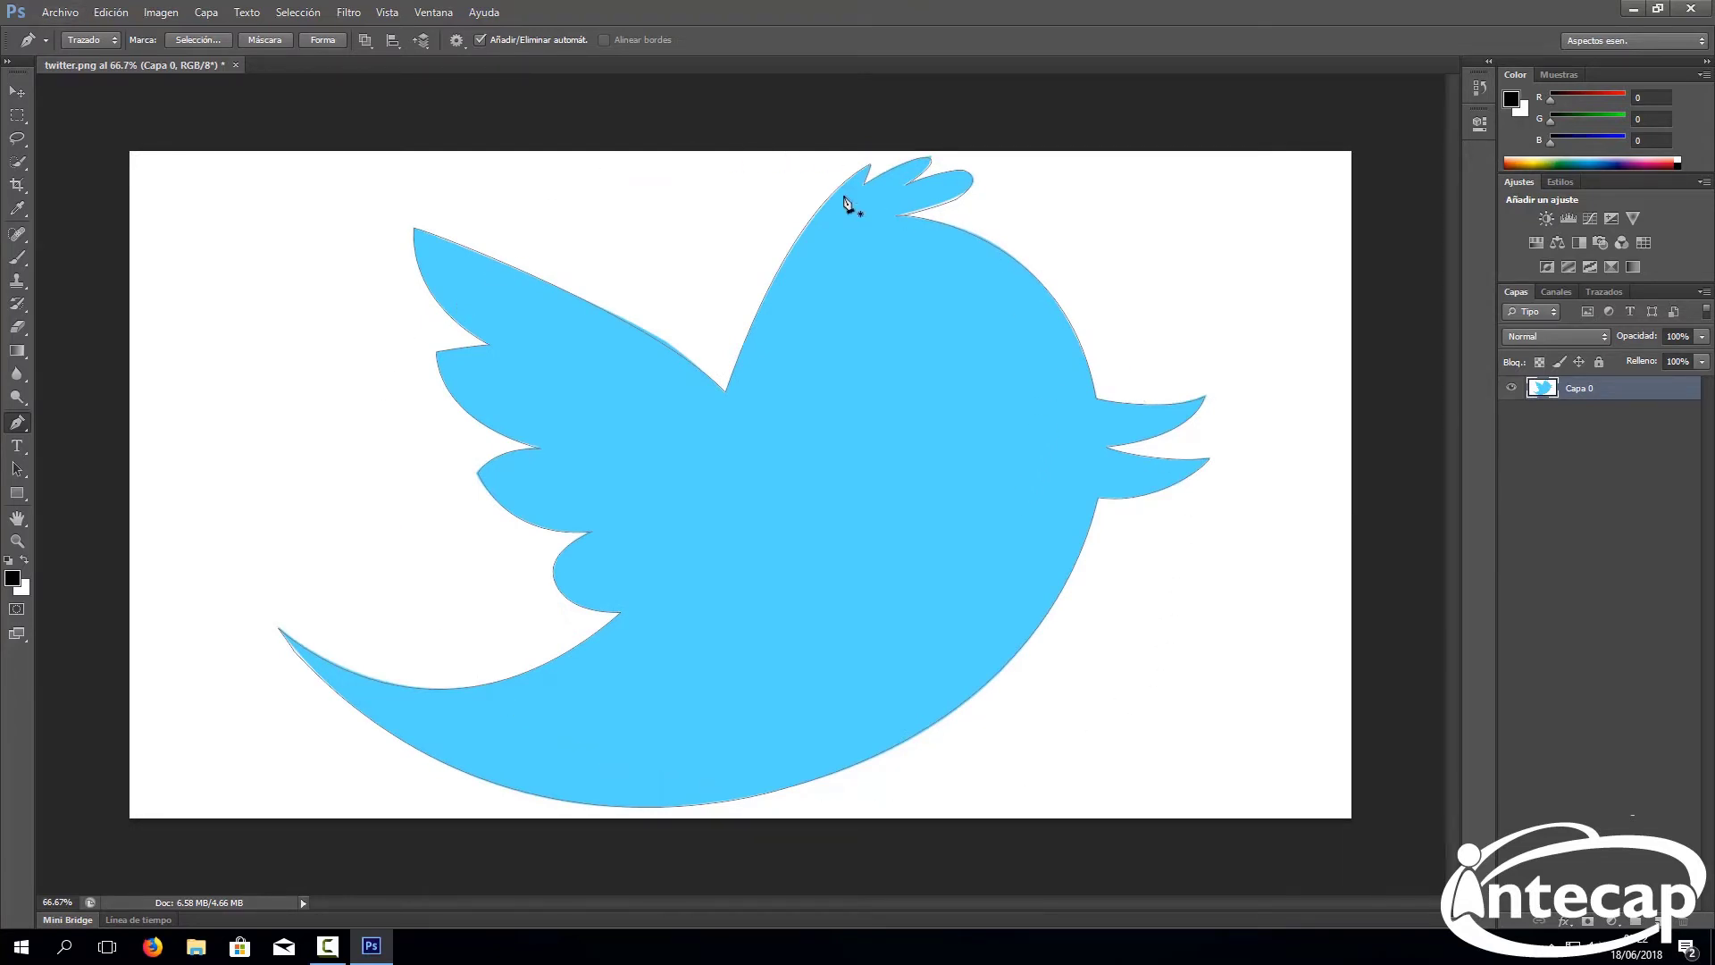
pyautogui.rightClick(1042, 337)
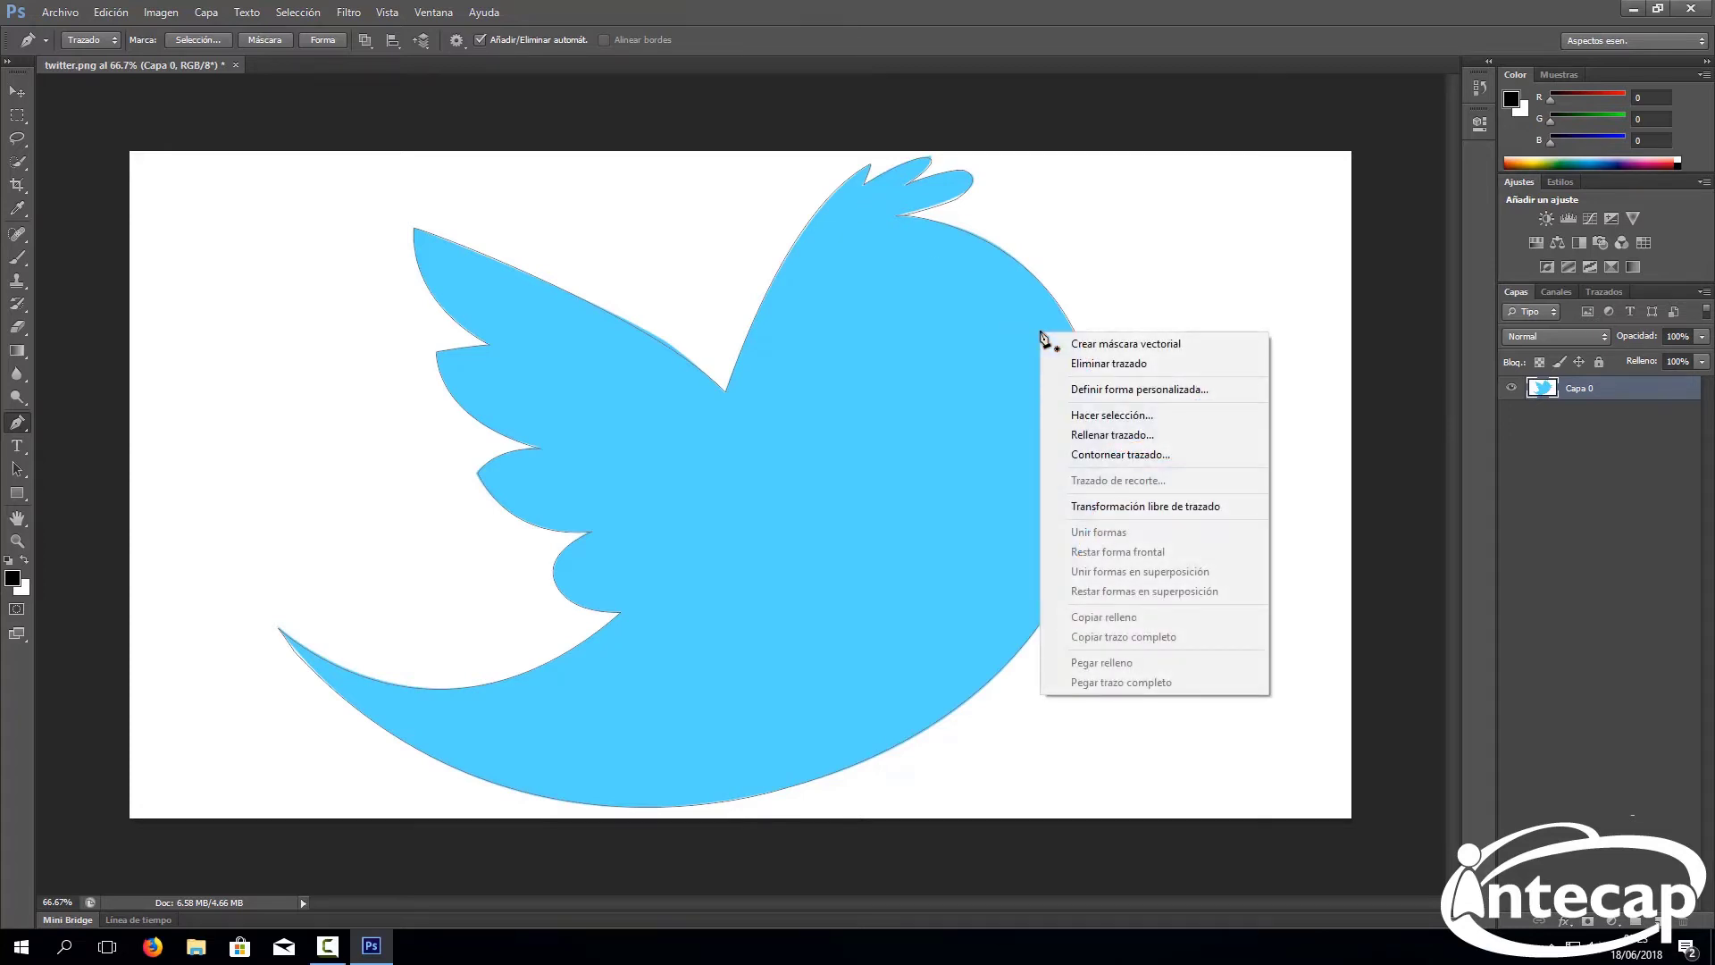
pyautogui.click(1106, 418)
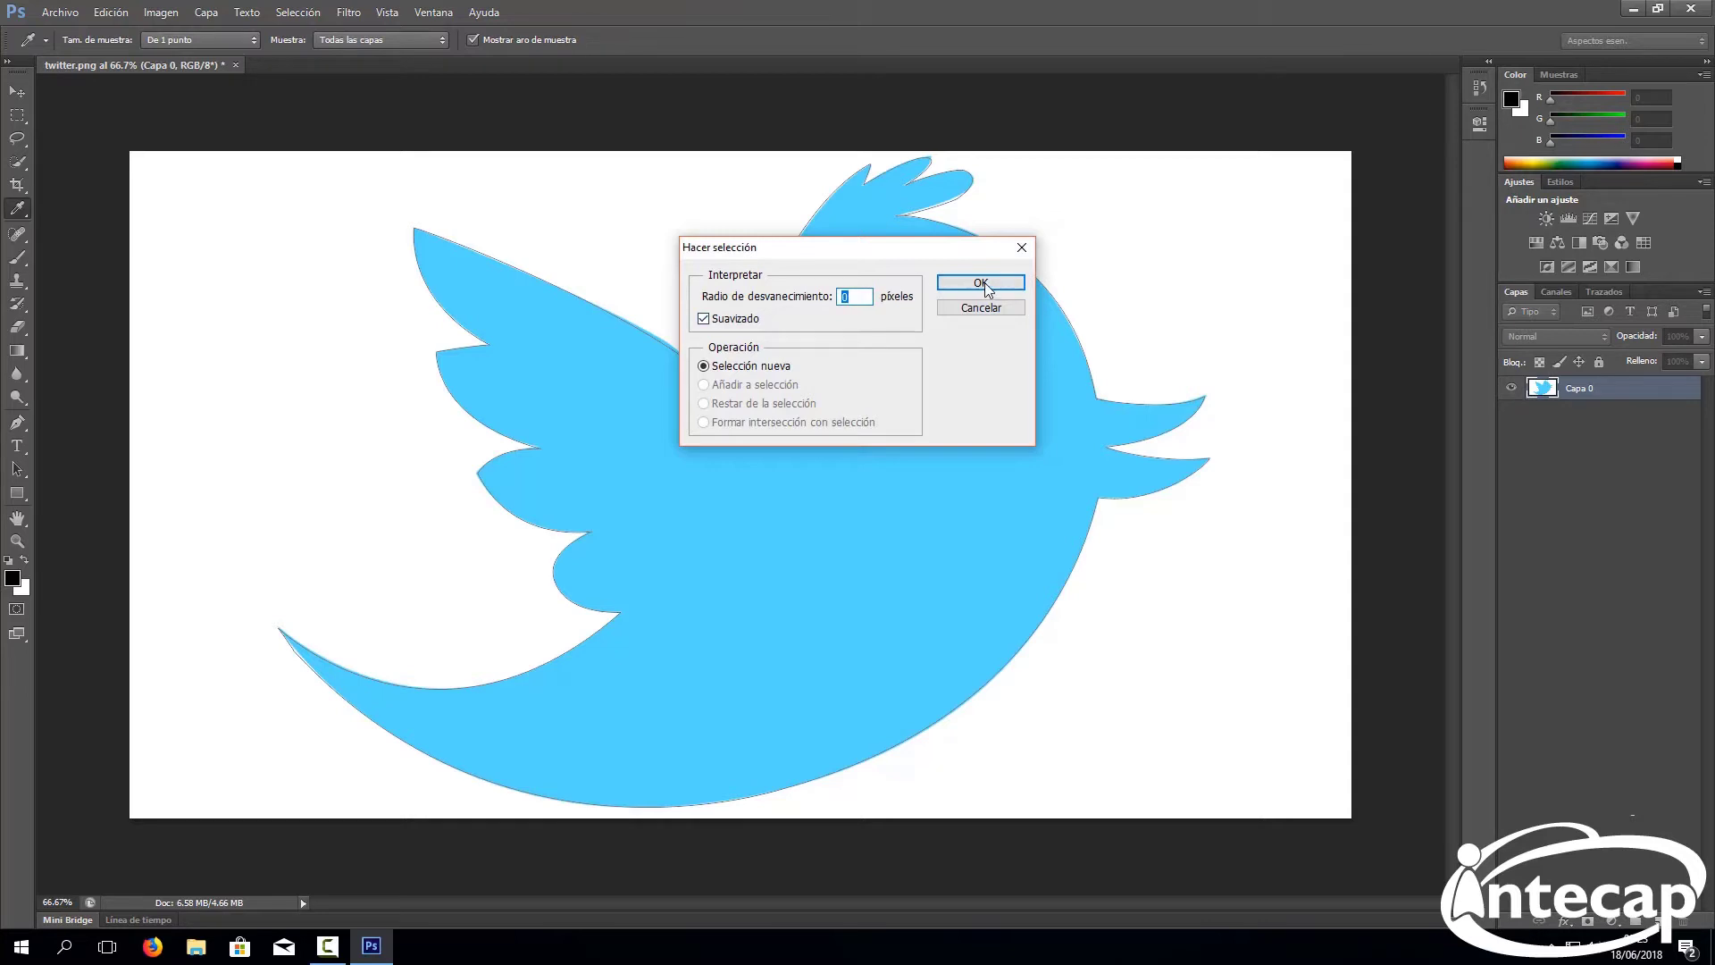
pyautogui.click(982, 284)
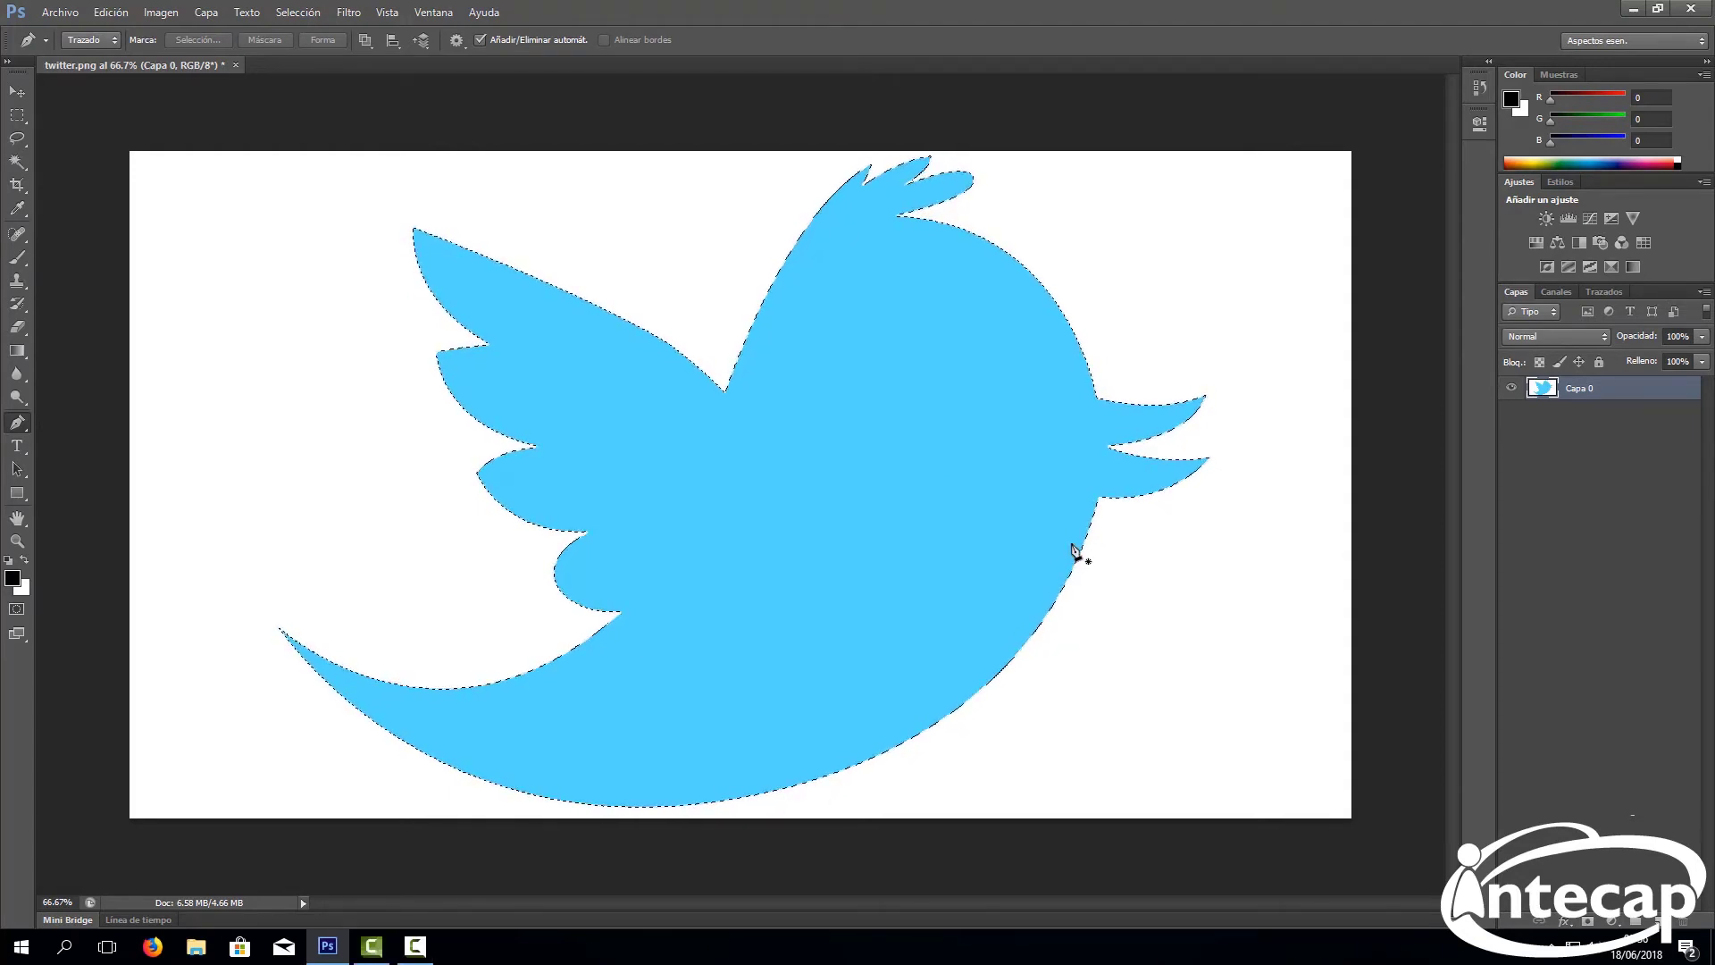
pyautogui.hotkey('ctrl', 't')
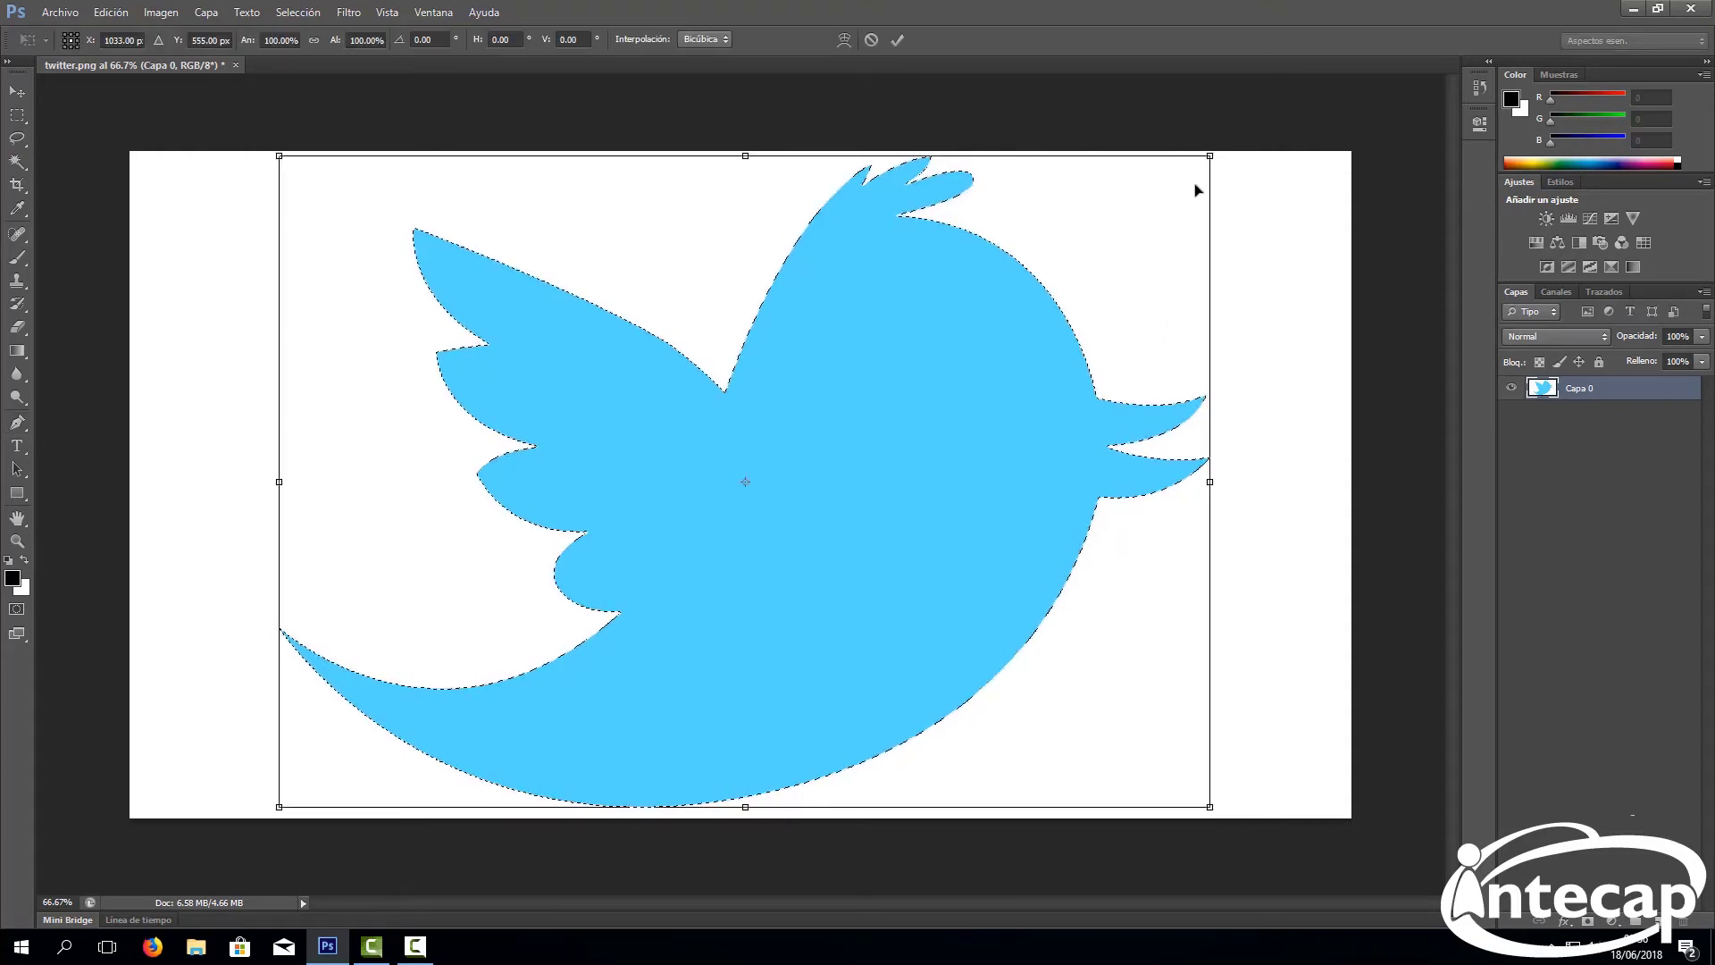
pyautogui.moveTo(1201, 159)
pyautogui.mouseDown()
pyautogui.moveTo(923, 416)
pyautogui.moveTo(1096, 288)
pyautogui.mouseUp()
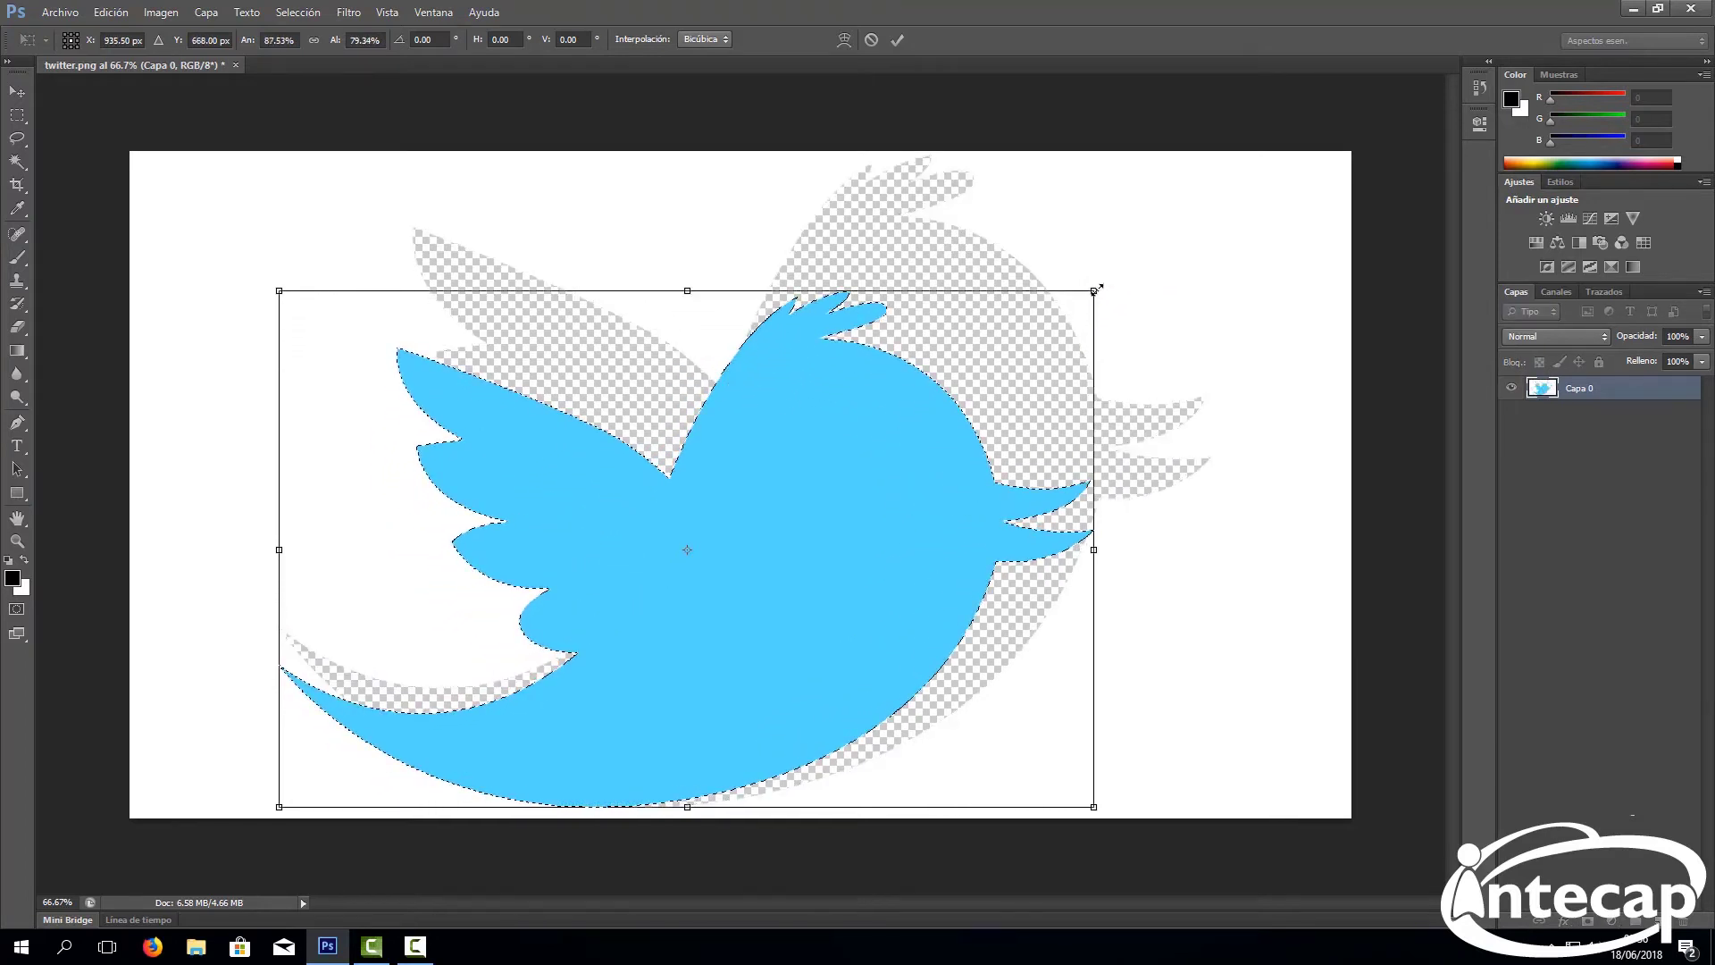
pyautogui.hotkey('ctrl', 'z')
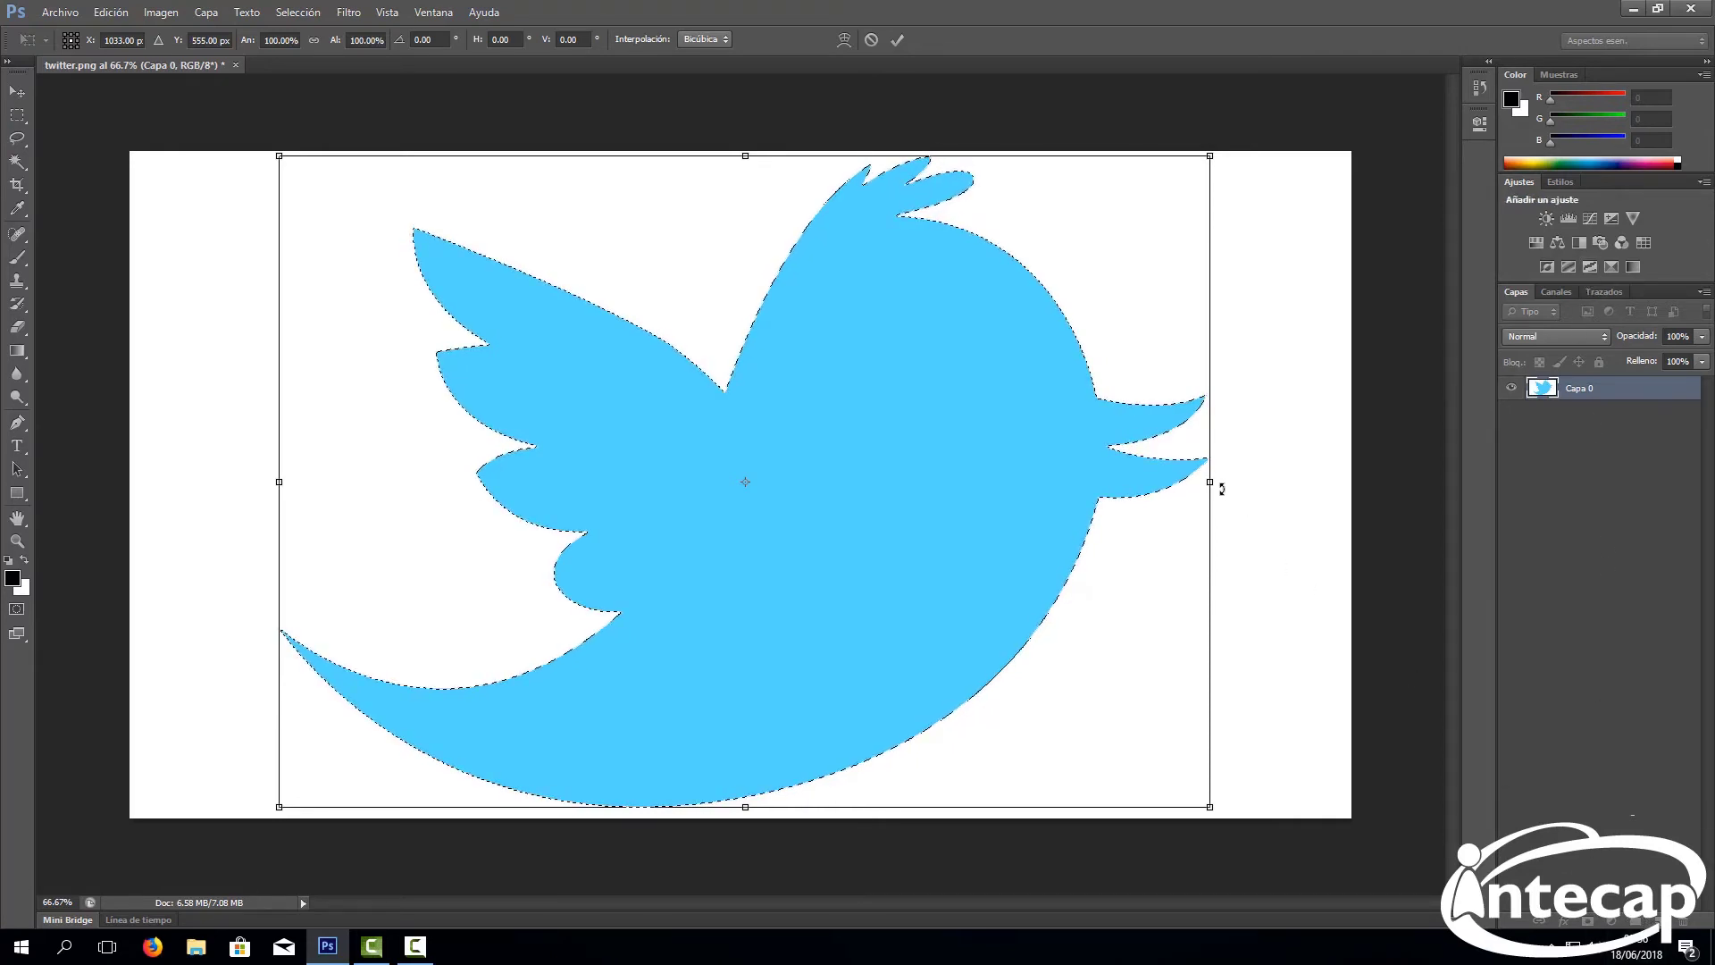
pyautogui.rightClick(704, 265)
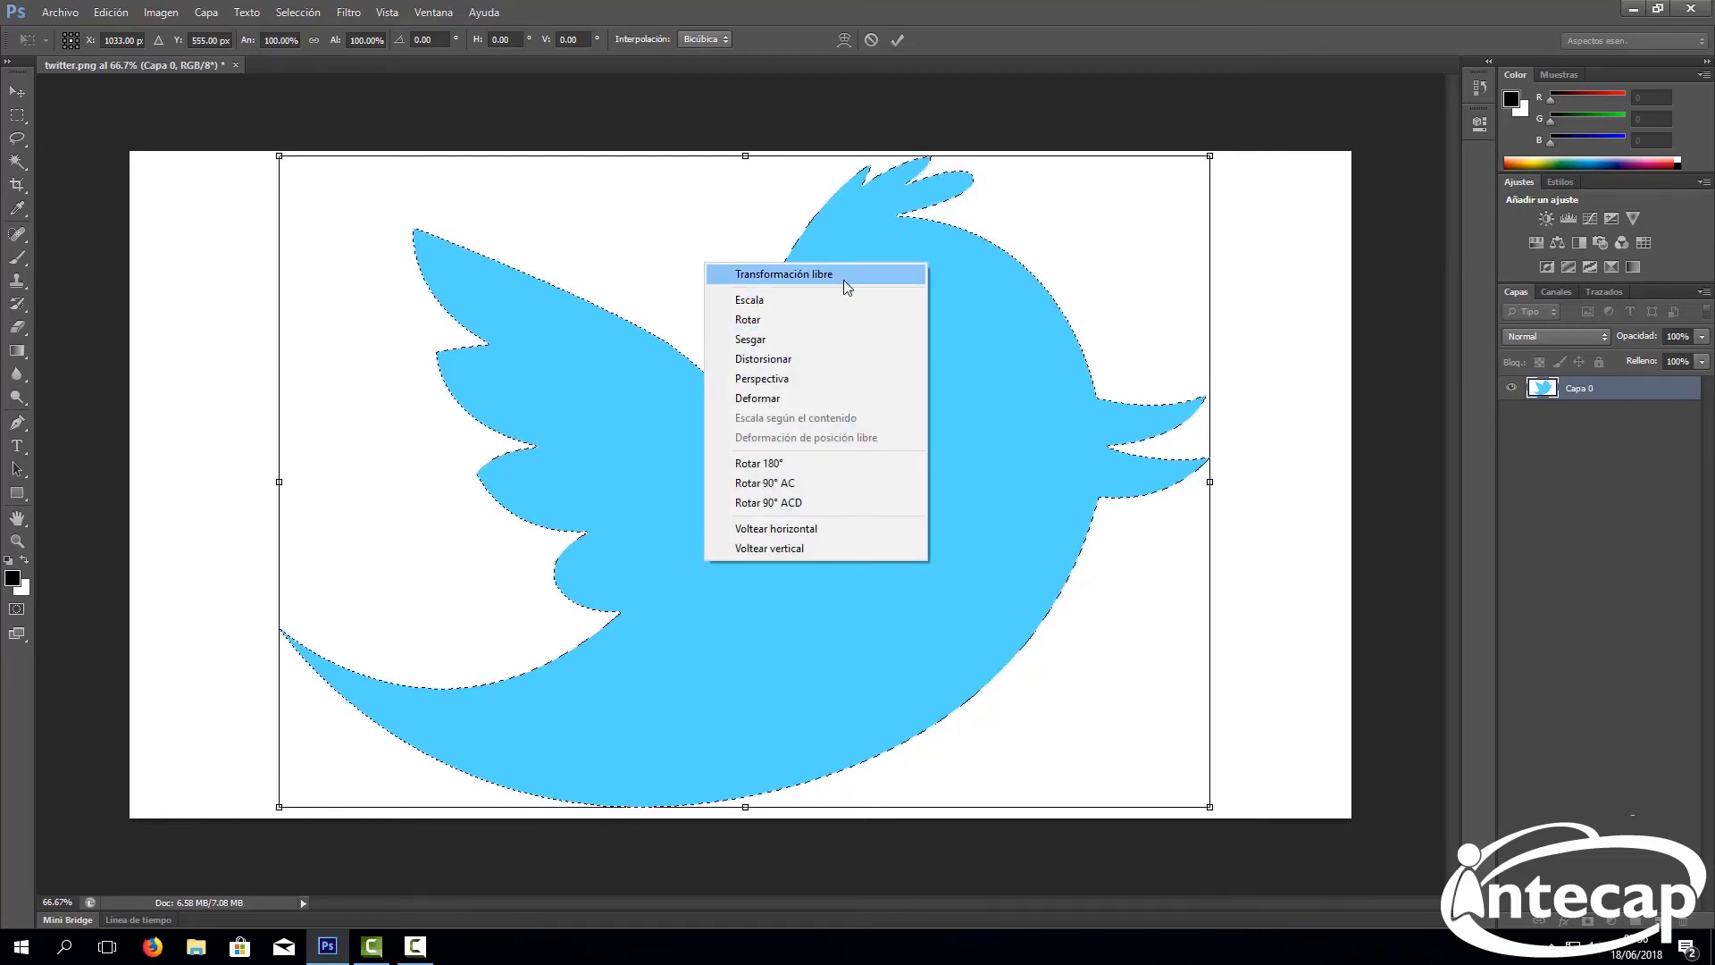
pyautogui.click(848, 360)
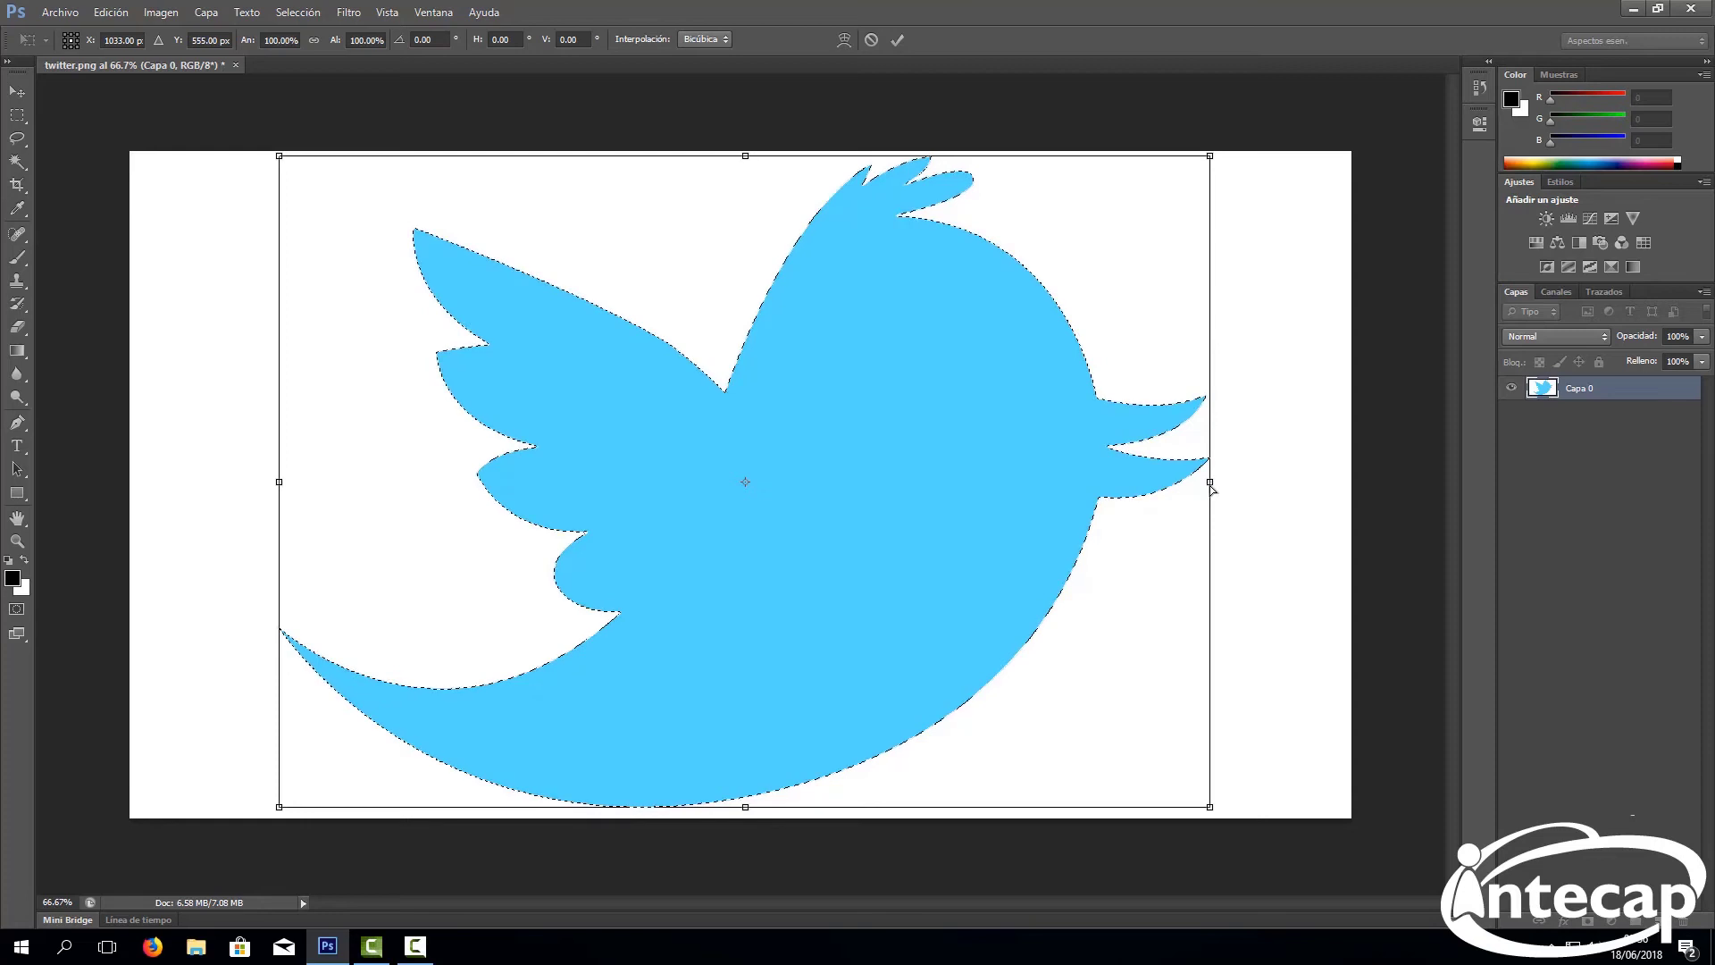
pyautogui.moveTo(1212, 489)
pyautogui.mouseDown()
pyautogui.moveTo(687, 437)
pyautogui.moveTo(1299, 502)
pyautogui.moveTo(1299, 483)
pyautogui.mouseUp()
pyautogui.hotkey('ctrl', 'z')
pyautogui.press('Escape')
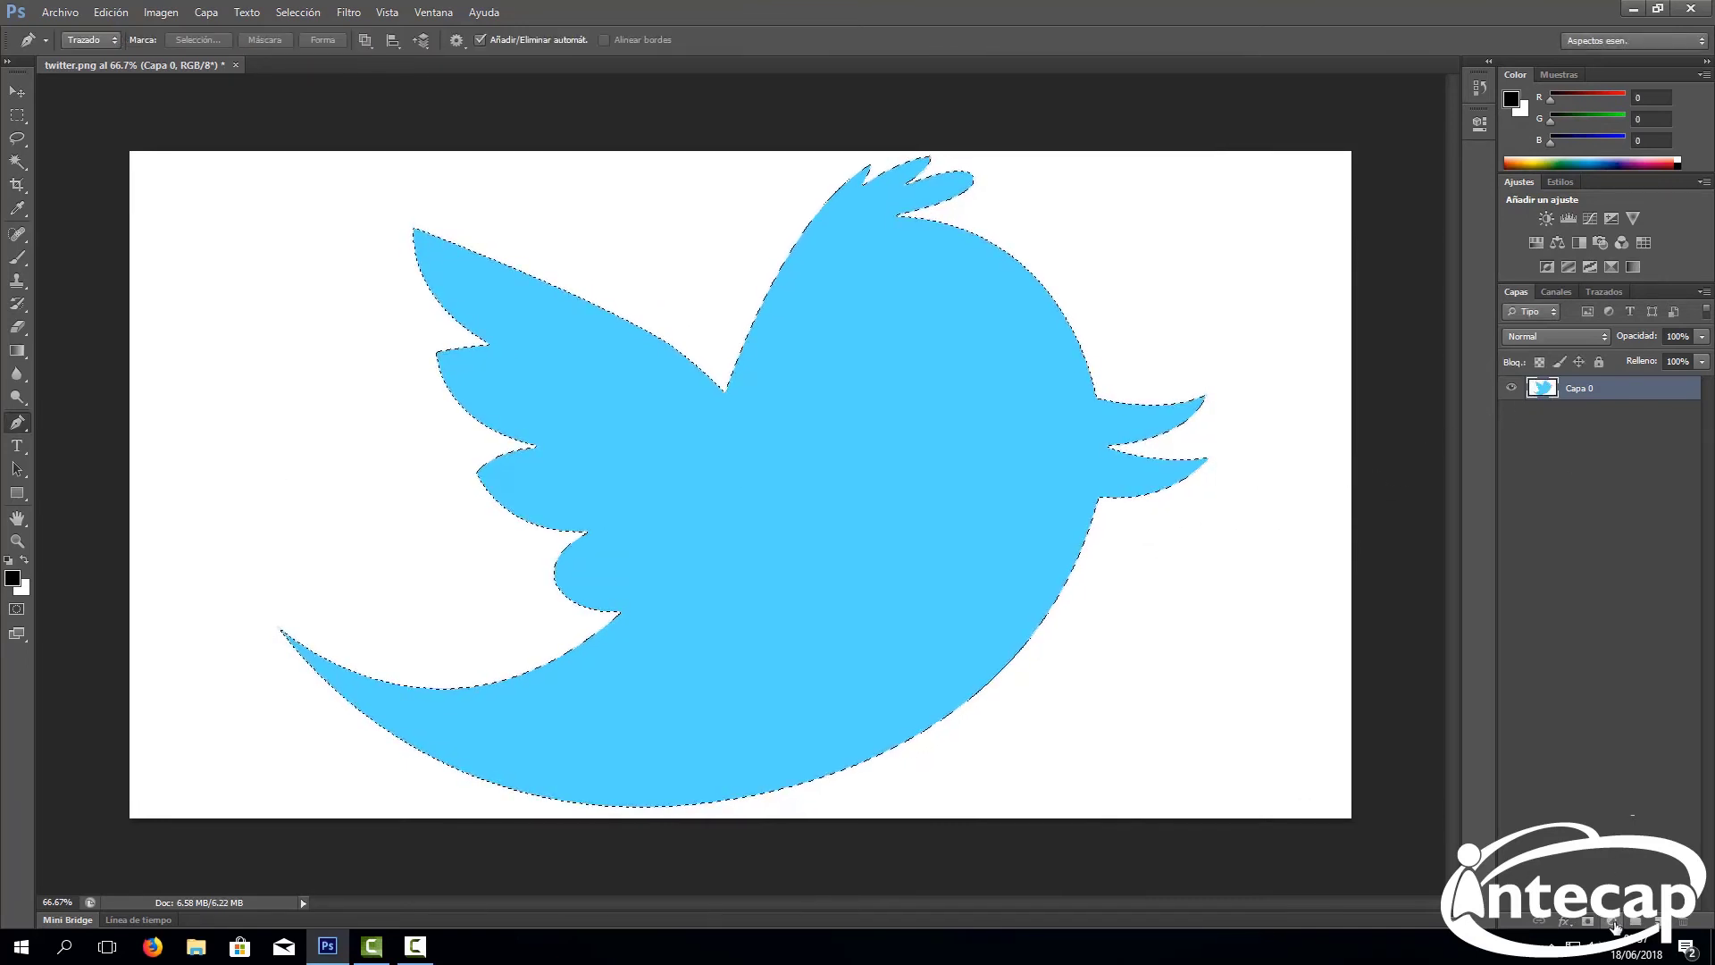
# Add a Tono/saturación adjustment layer with hue set to -156 to turn the bird orange
pyautogui.click(1612, 922)
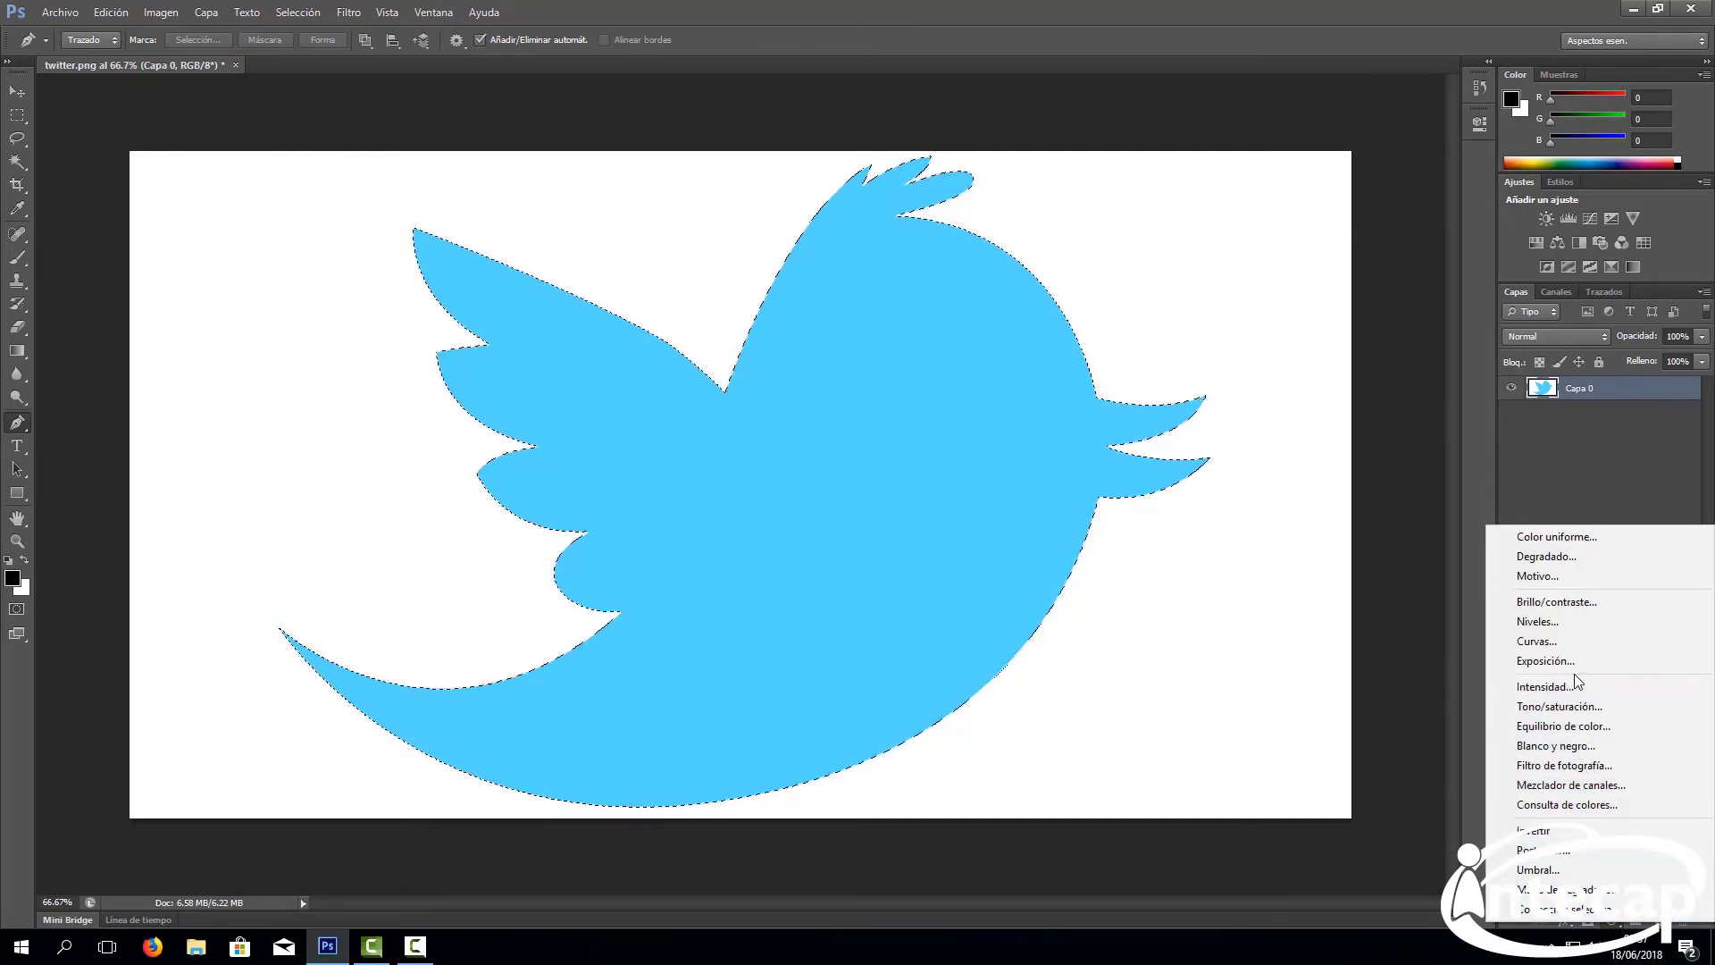
pyautogui.click(1589, 707)
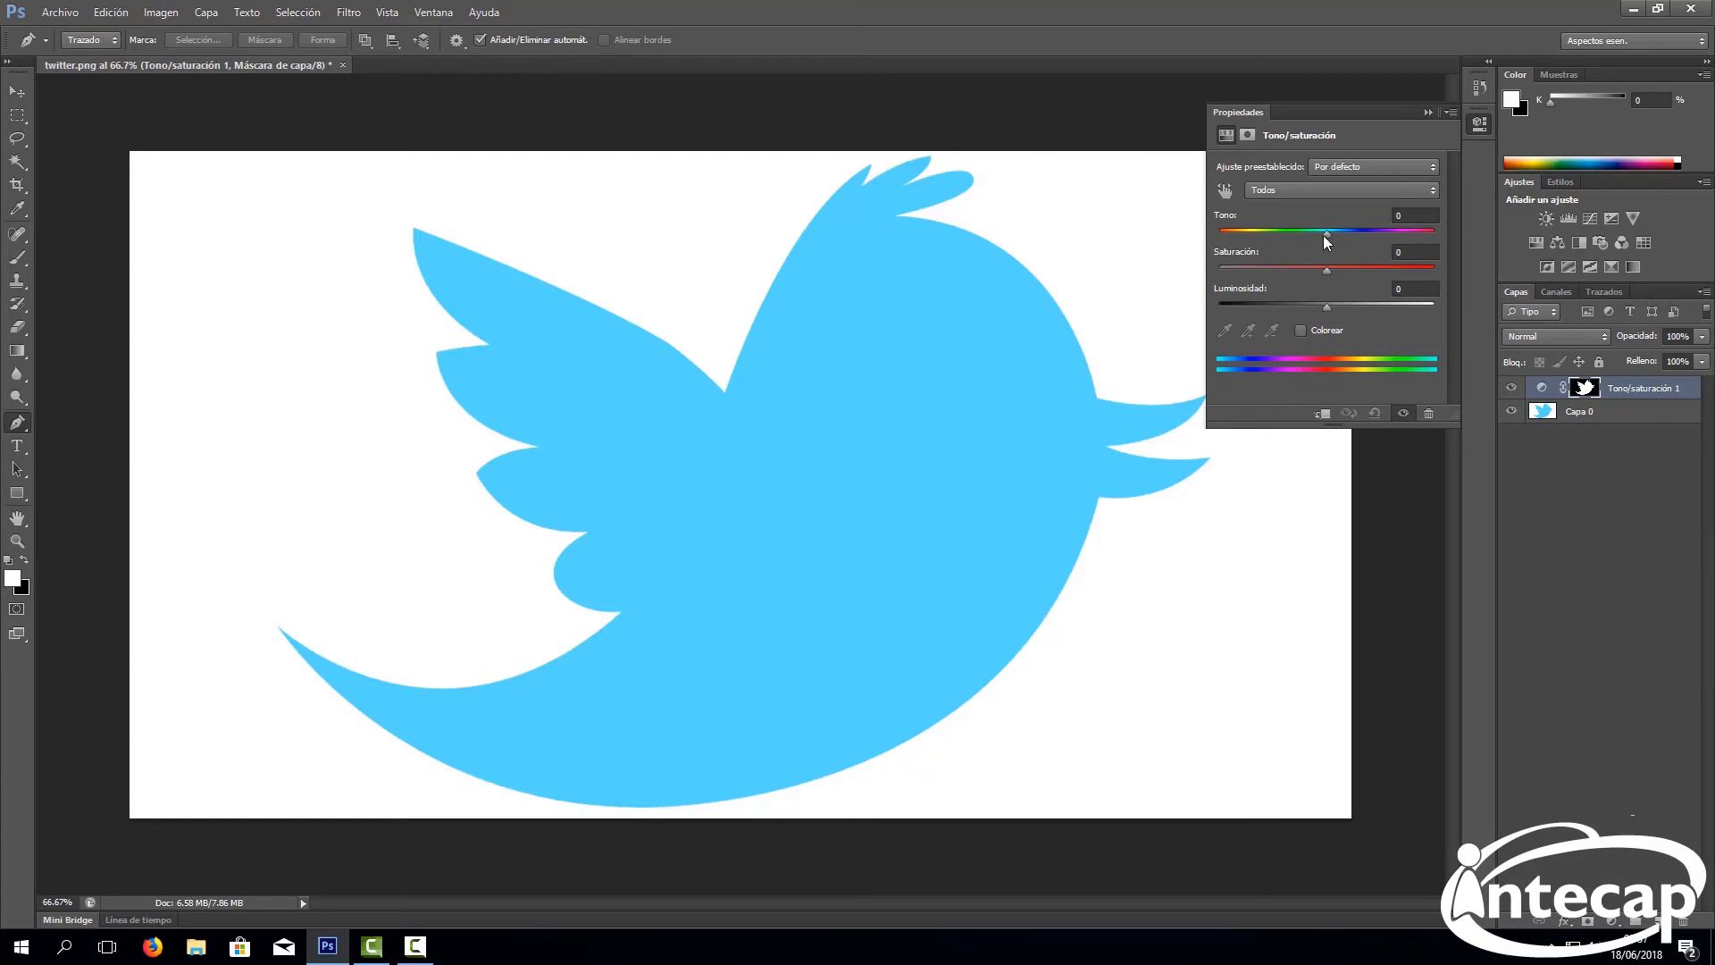
pyautogui.moveTo(1325, 234)
pyautogui.mouseDown()
pyautogui.moveTo(1248, 234)
pyautogui.moveTo(1417, 234)
pyautogui.mouseUp()
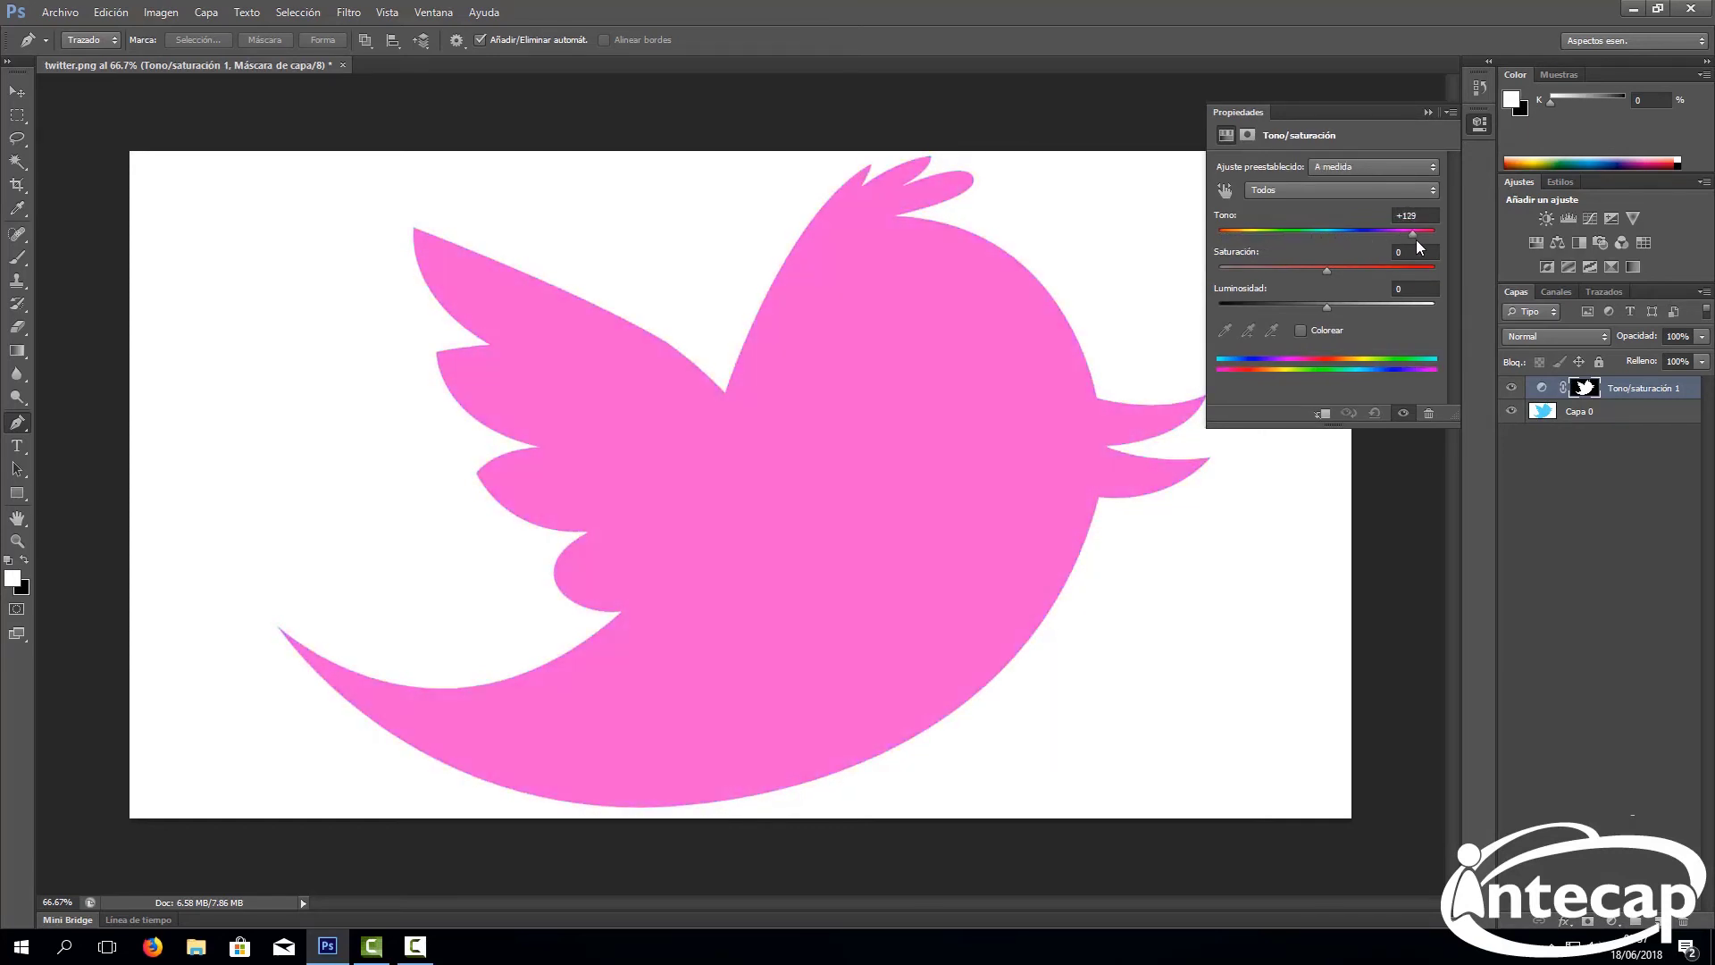
pyautogui.moveTo(1416, 246); pyautogui.dragTo(1231, 235)
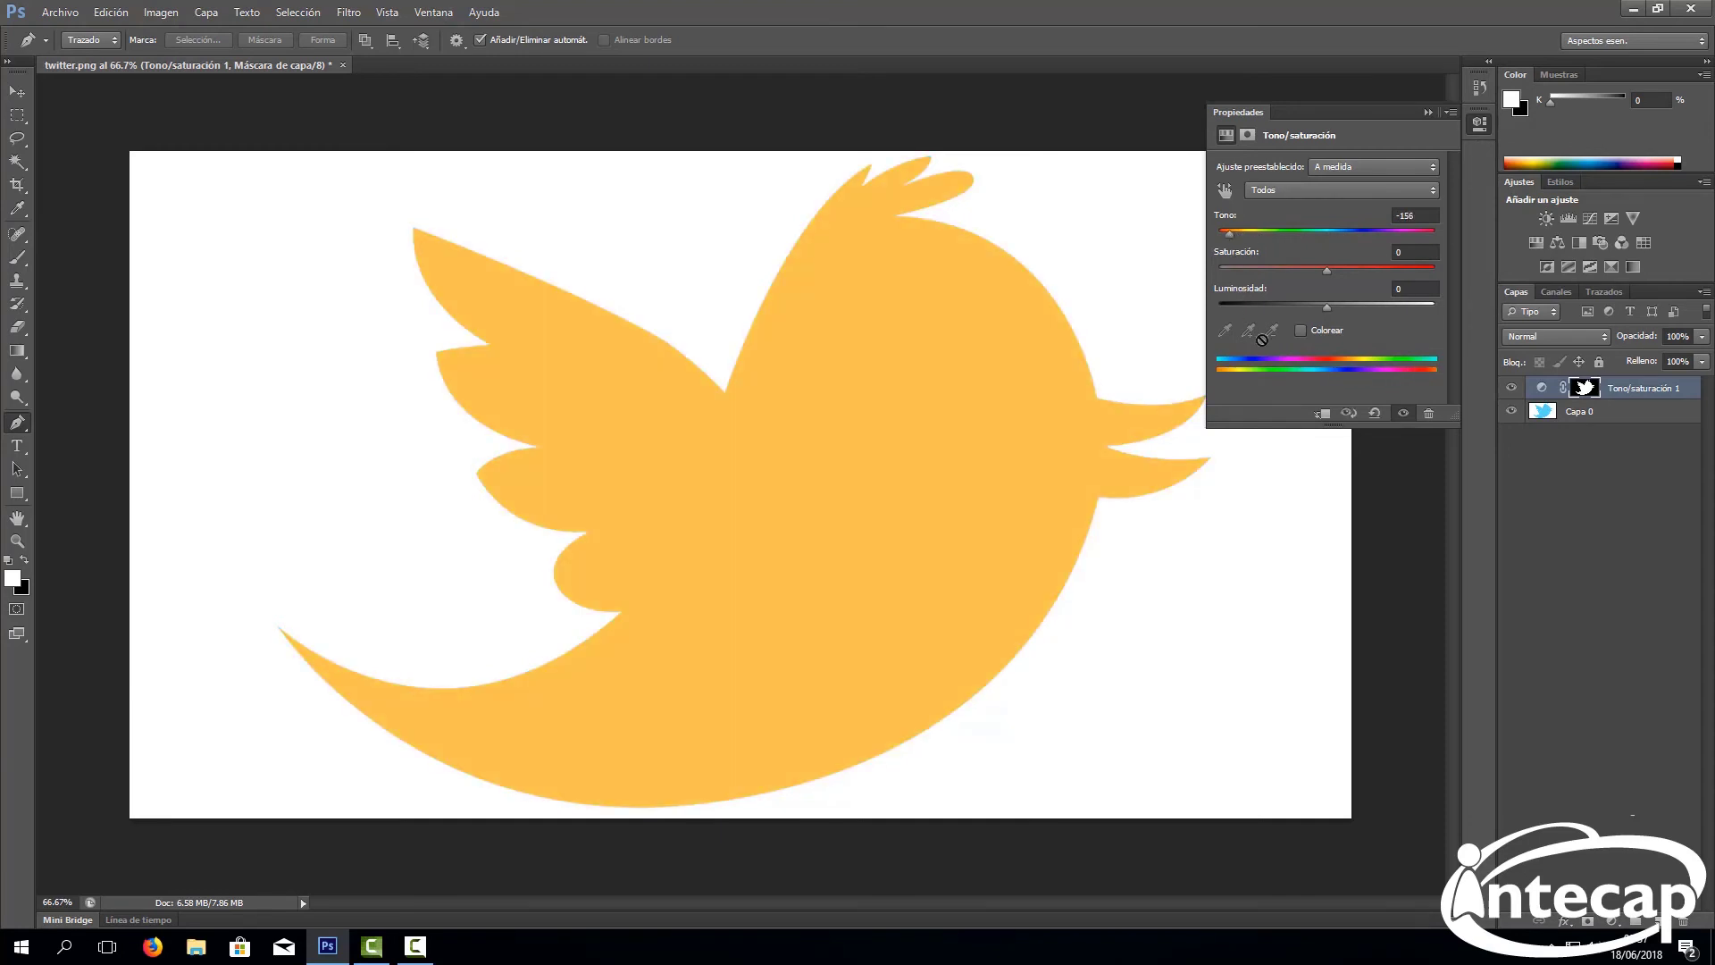
pyautogui.moveTo(1327, 311)
pyautogui.mouseDown()
pyautogui.moveTo(1388, 313)
pyautogui.moveTo(1278, 308)
pyautogui.moveTo(1327, 310)
pyautogui.mouseUp()
# Select the adjustment layer's thumbnail and collapse the Propiedades panel
pyautogui.click(1636, 394)
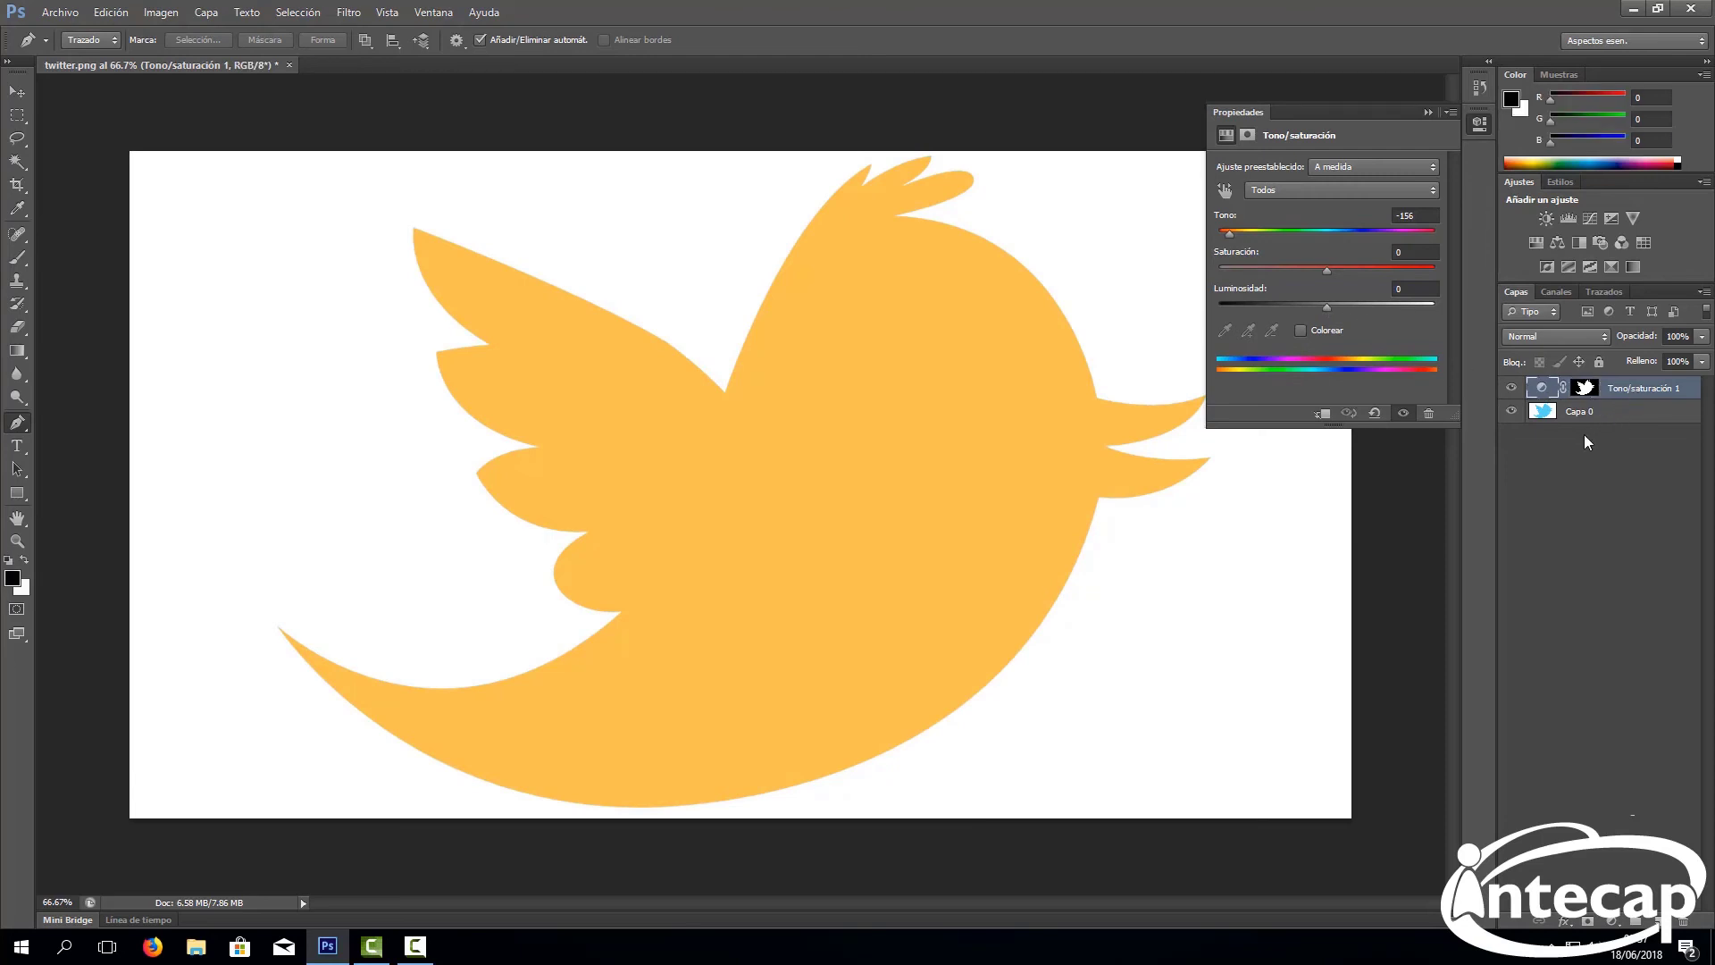
pyautogui.click(1428, 112)
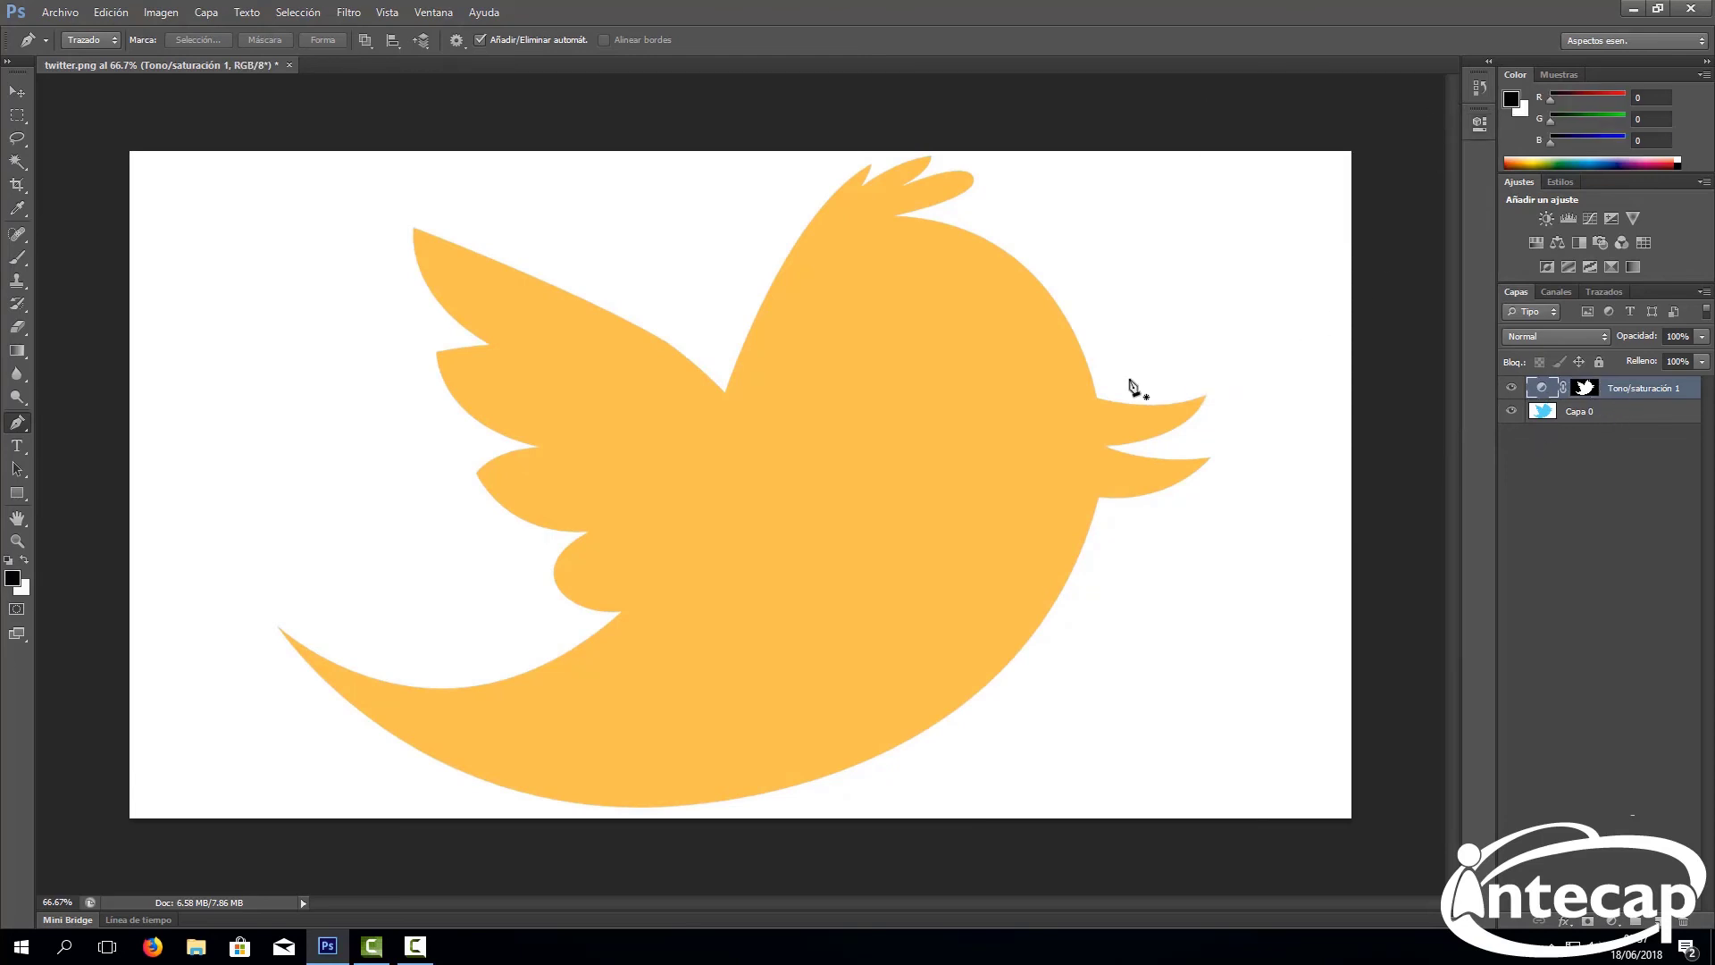